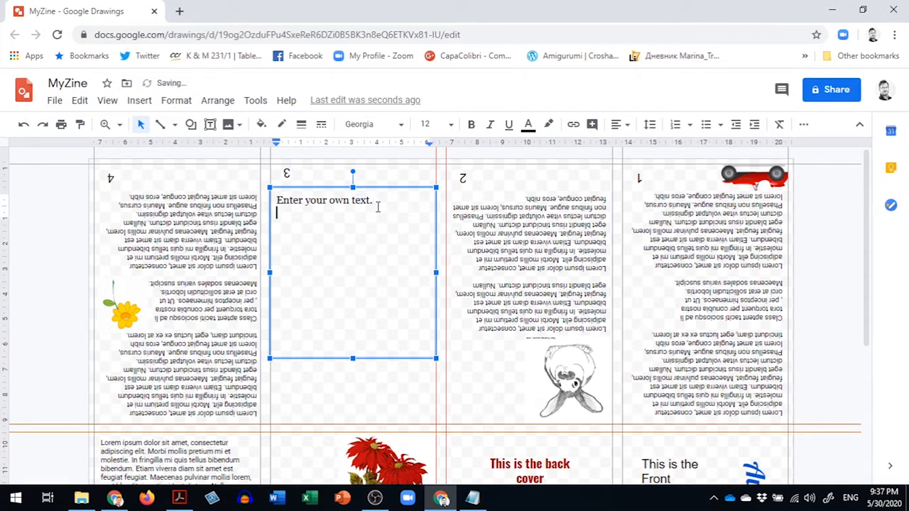
# Add a lorem ipsum paragraph below "Enter your own text." on page 3 and shorten the text box to fit
pyautogui.write('orem ipsum dolor sit amet, consectetur adipiscing elit. Morbi mollis pretium mi et molestie. In fringilla mi quis tellus bibendum bibendum. Etiam viverra diam sit amet est feugiat feugiat. Maecenas pulvinar mollis lorem, eget blandit risus tincidunt dictu')
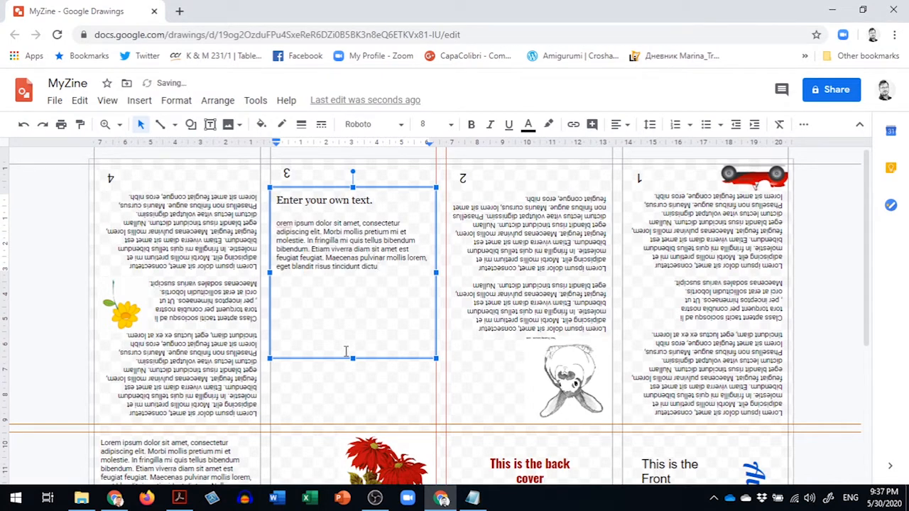
pyautogui.moveTo(351, 358); pyautogui.dragTo(351, 288)
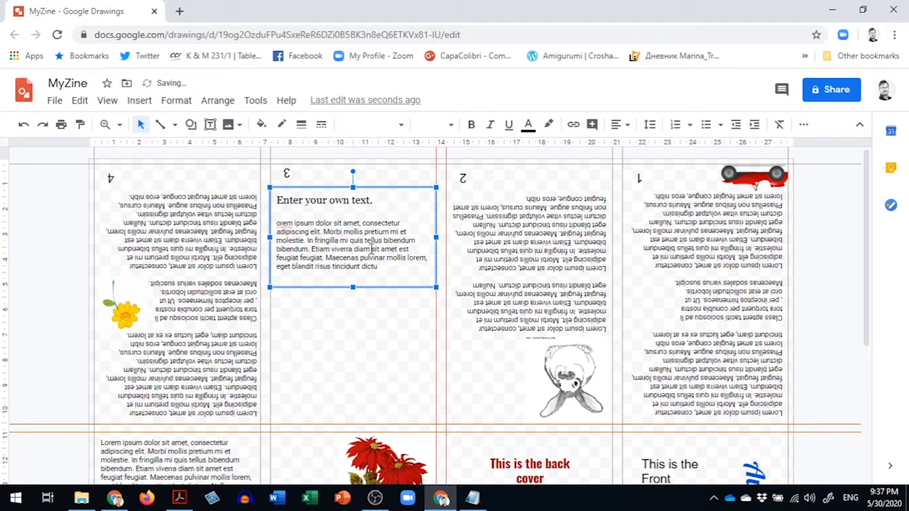
# Format the words "viverra diam" on page 3 as bold red text with a green highlight
pyautogui.moveTo(370, 248); pyautogui.dragTo(331, 248)
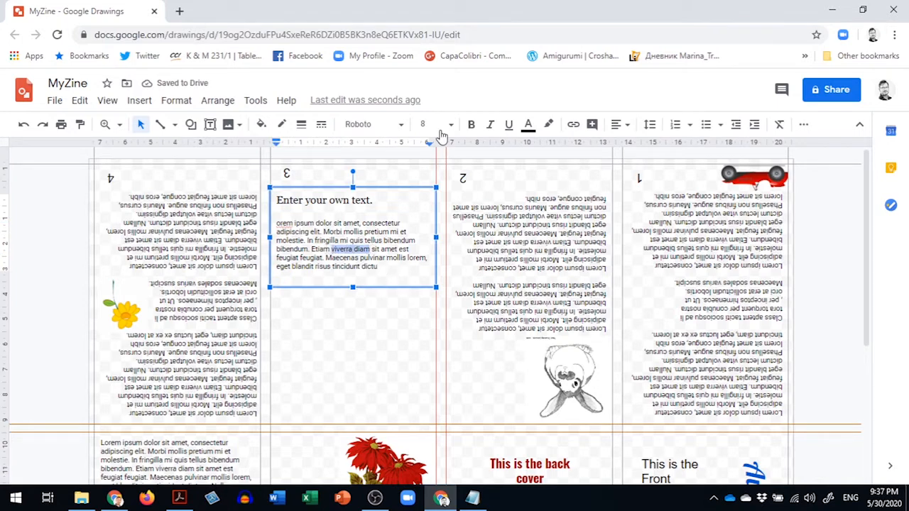
pyautogui.click(471, 125)
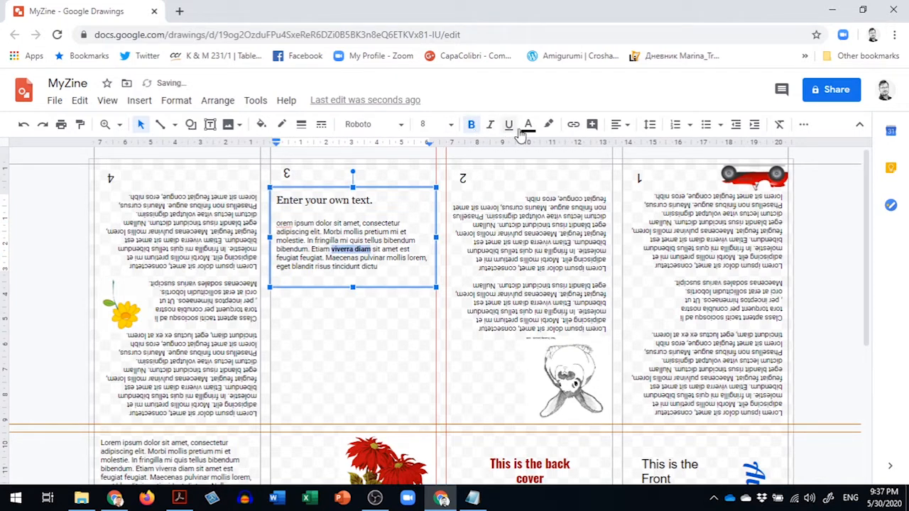
pyautogui.click(528, 128)
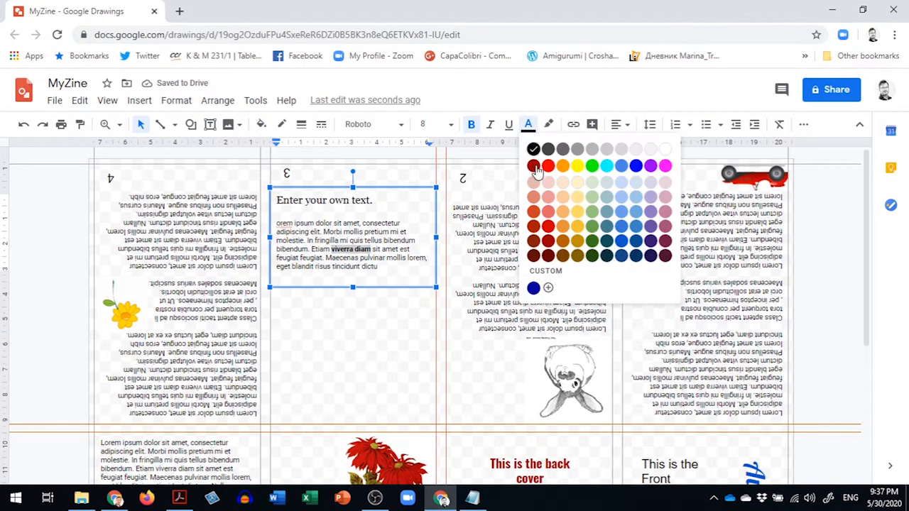
pyautogui.click(553, 227)
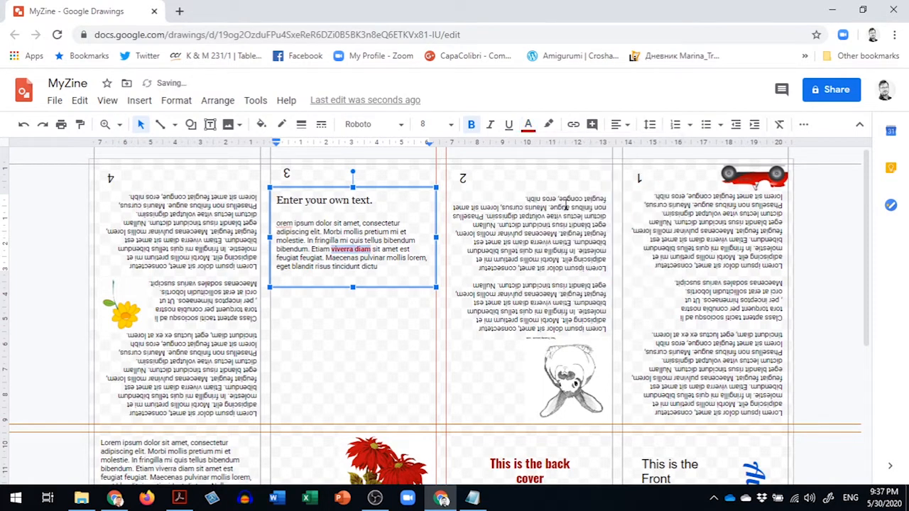
pyautogui.click(548, 126)
pyautogui.click(605, 233)
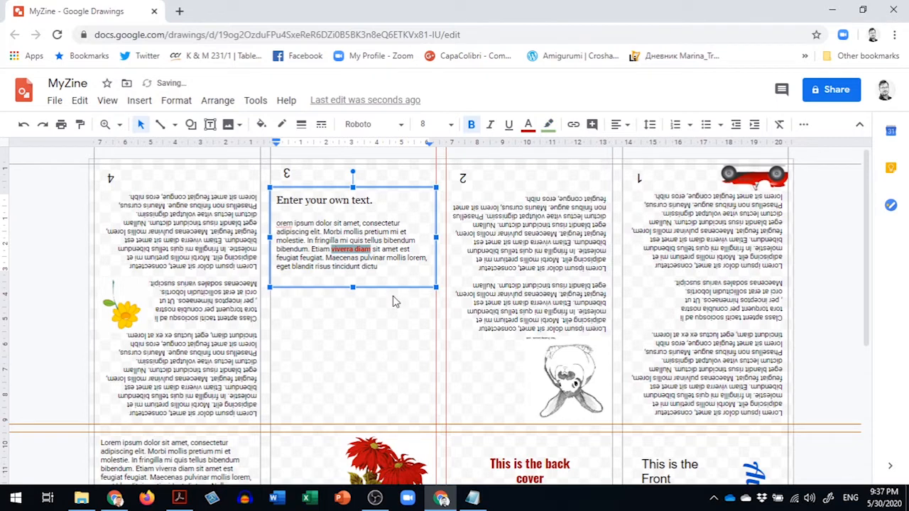
pyautogui.click(387, 312)
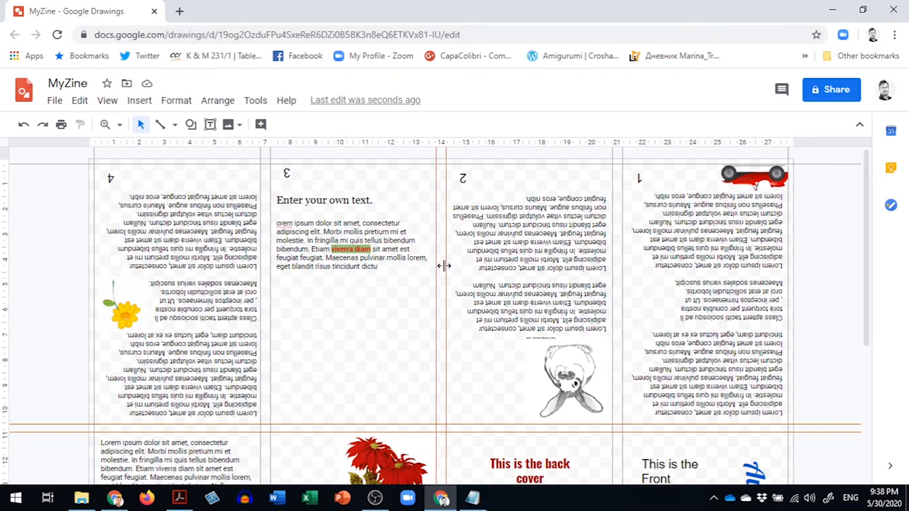
# Undo the highlight, red colour and bold formatting on "viverra diam"
pyautogui.moveTo(473, 287); pyautogui.dragTo(547, 297)
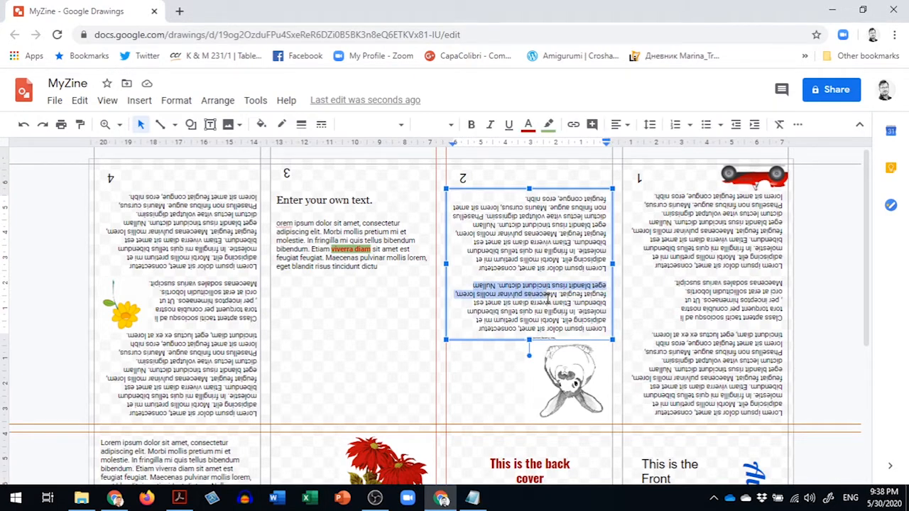
pyautogui.moveTo(379, 267); pyautogui.dragTo(276, 258)
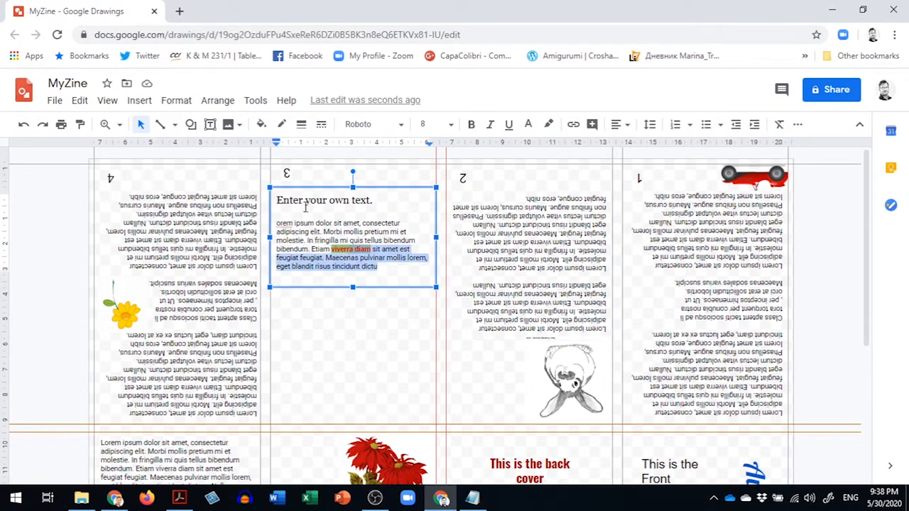
pyautogui.click(25, 127)
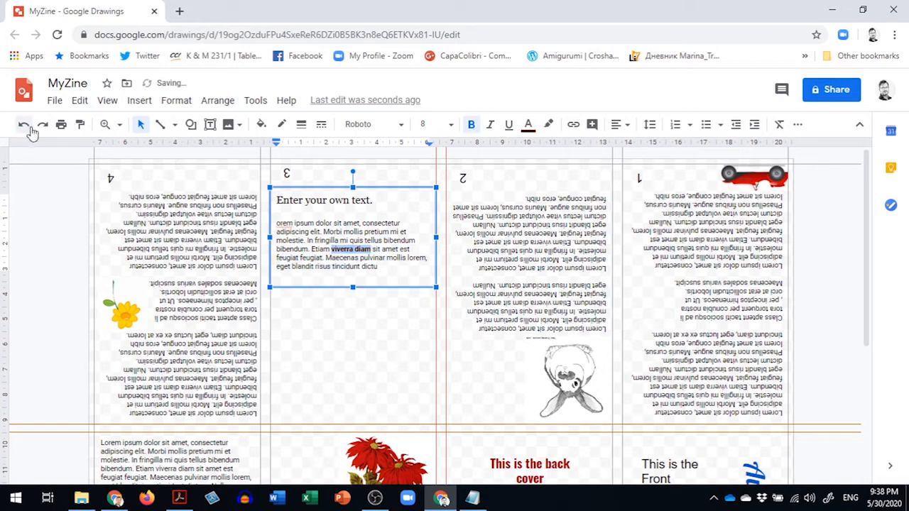
pyautogui.click(25, 126)
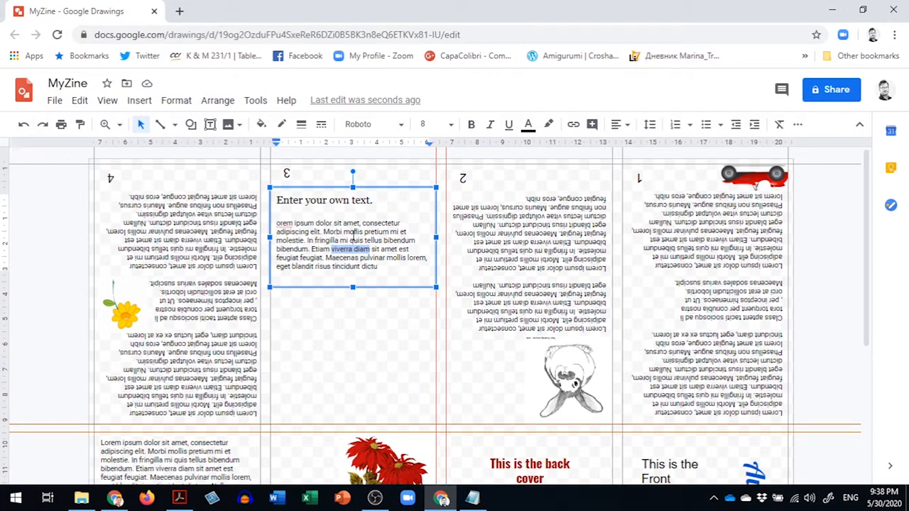
# Add blank lines below the page 3 paragraph and extend its text box down to the page's lower guide
pyautogui.click(370, 249)
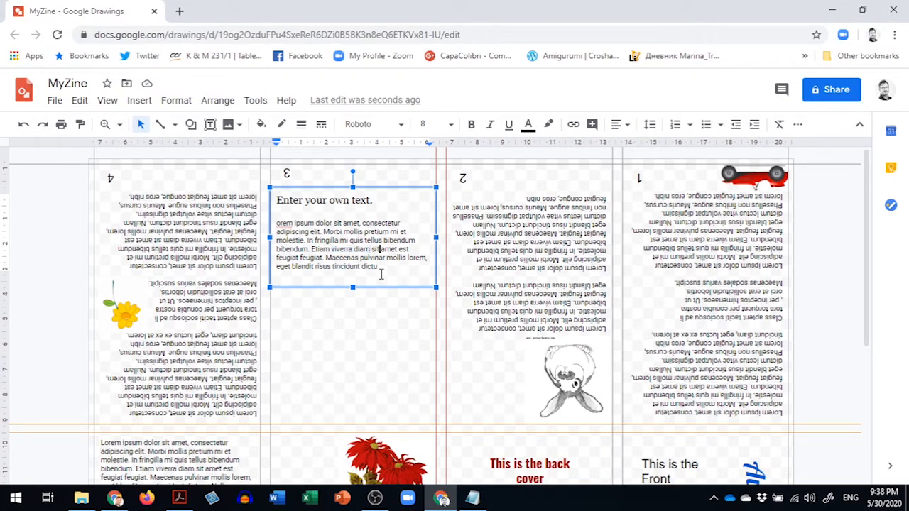
pyautogui.press('Return')
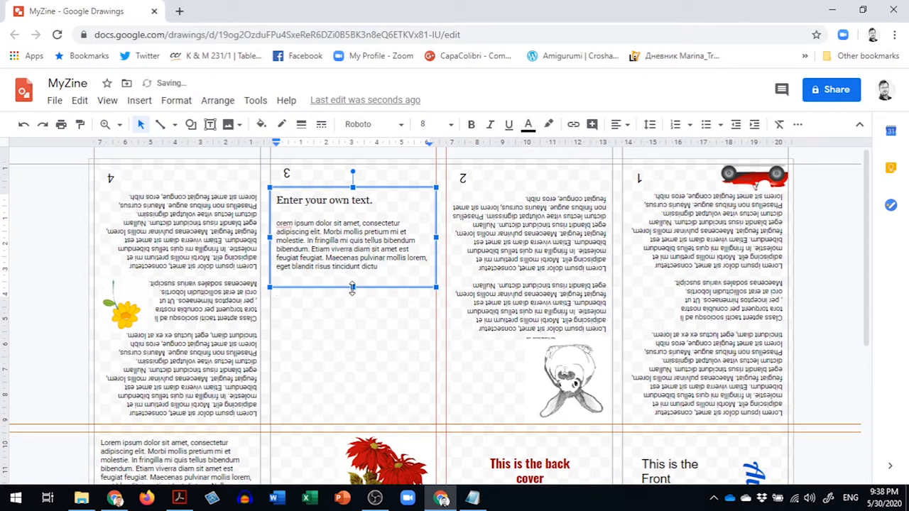
pyautogui.moveTo(353, 287); pyautogui.dragTo(353, 423)
pyautogui.click(299, 289)
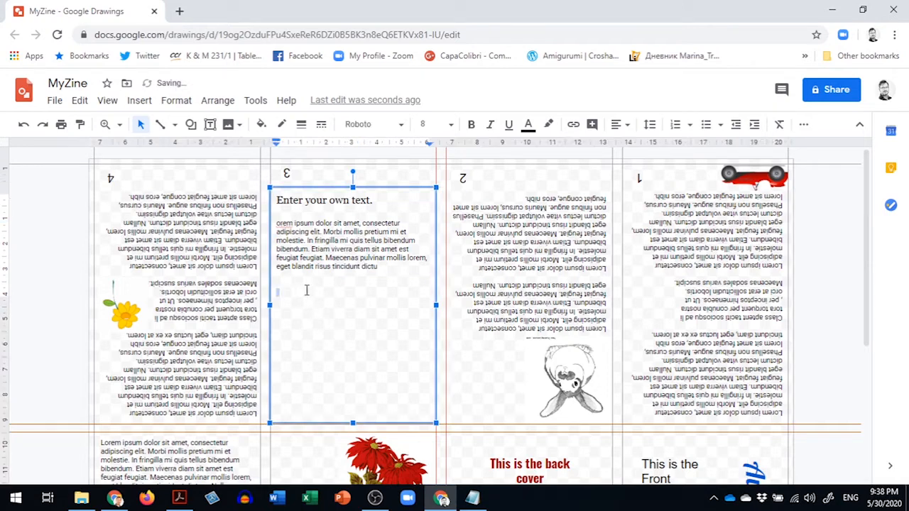
# Start a bulleted list below the paragraph with the items Idea 1, Idea 2, Detail a and Detail b
pyautogui.click(706, 126)
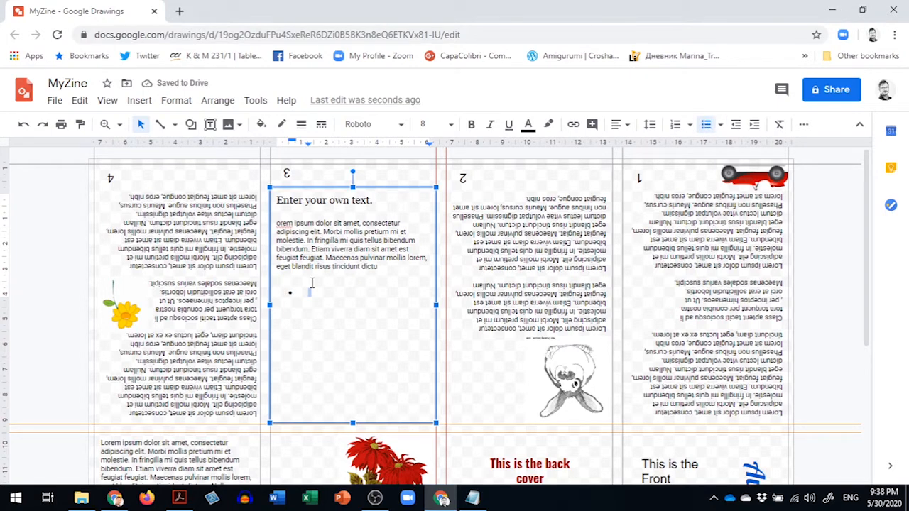
pyautogui.write('a 2')
pyautogui.press('Return')
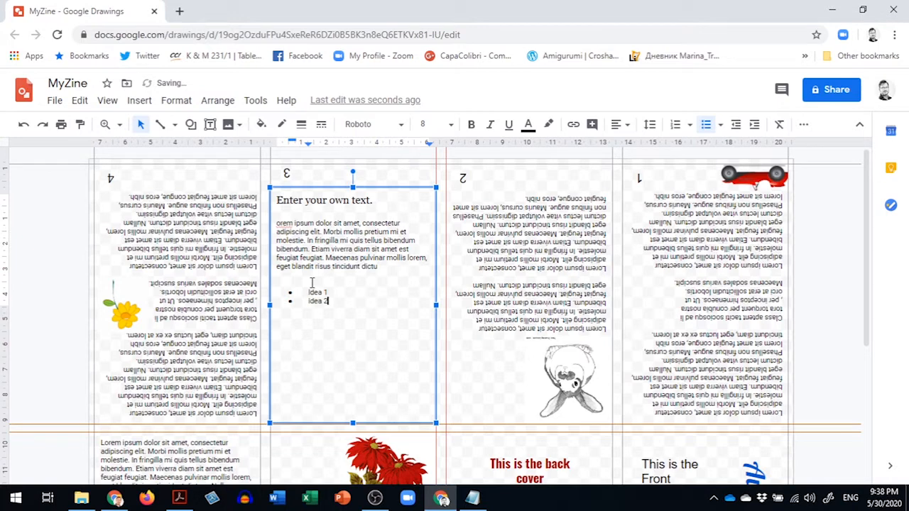
pyautogui.write('Idea 2')
pyautogui.press('Return')
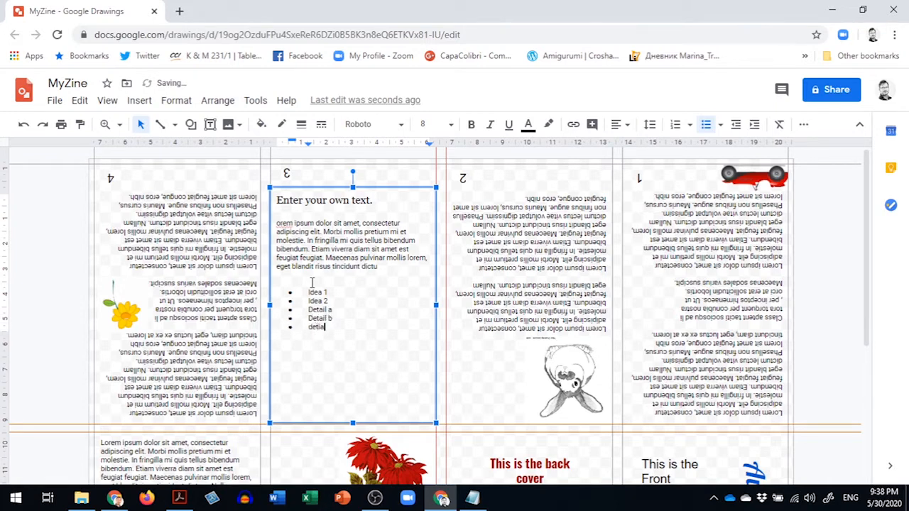
# Correct the fifth bullet to Detail c and add the items Idea 3, Detail a and Detail b
pyautogui.press('Return')
pyautogui.press('BackSpace')
pyautogui.press('BackSpace')
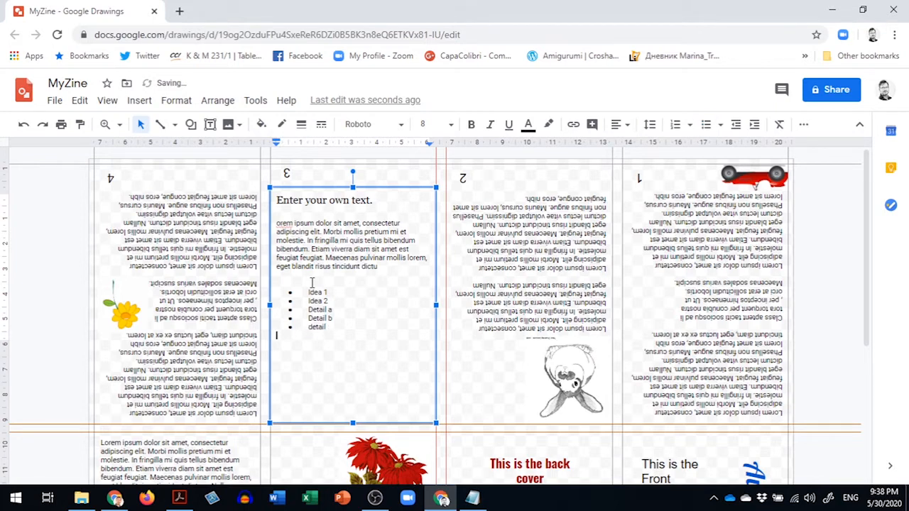
pyautogui.press('BackSpace')
pyautogui.write('c')
pyautogui.press('Return')
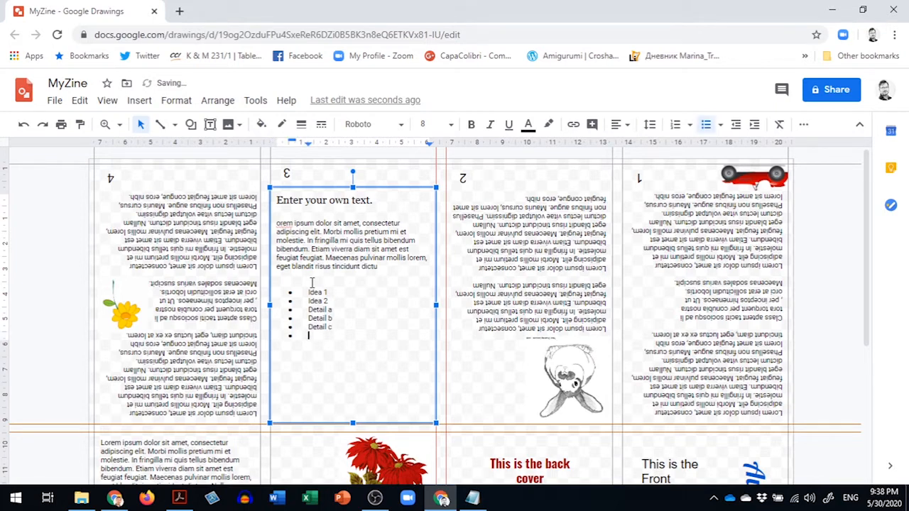
pyautogui.write('Idea 3')
pyautogui.press('Return')
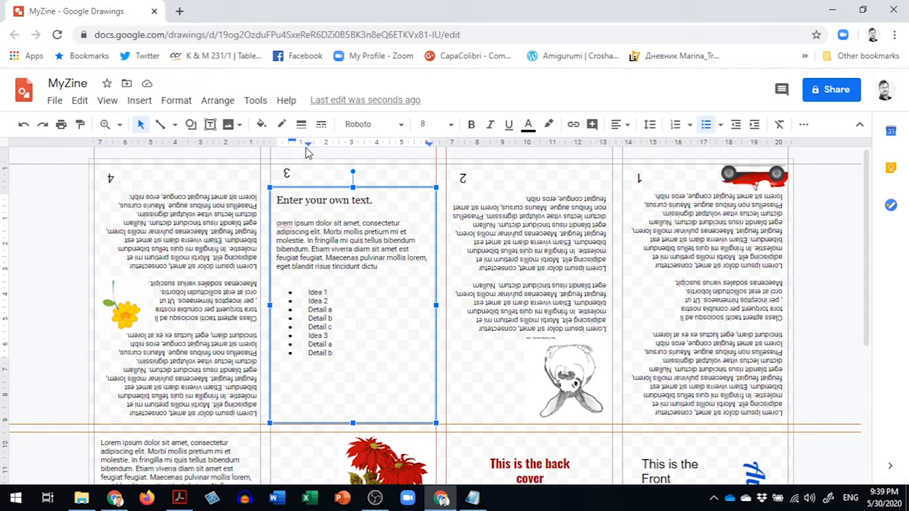
# Try to reduce the last bullet's first-line indent to 0.50
pyautogui.moveTo(295, 142); pyautogui.dragTo(294, 141)
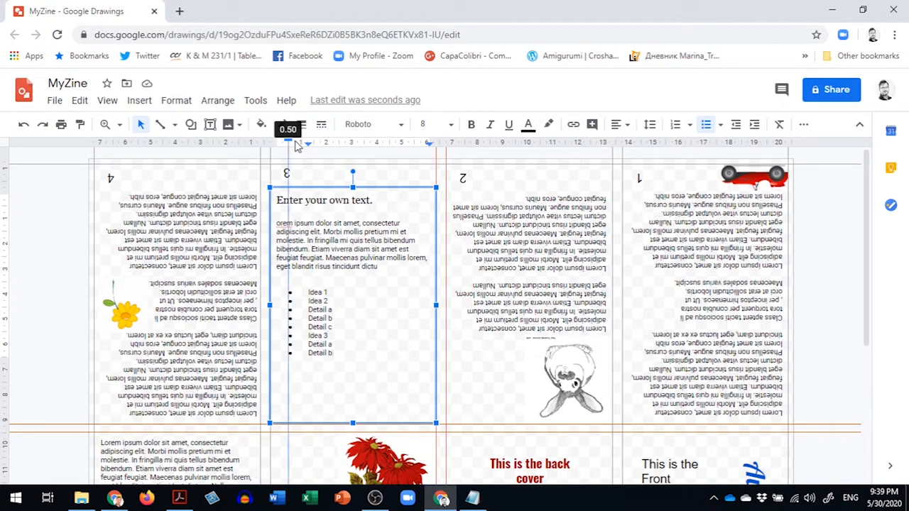
pyautogui.click(295, 143)
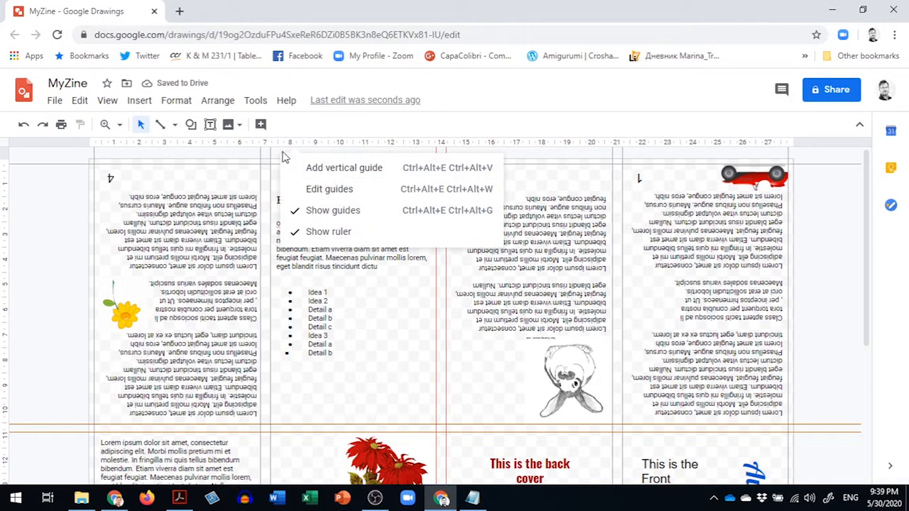
pyautogui.click(254, 173)
# Reduce the indent of the whole bulleted list so it sits close to the text box's left edge
pyautogui.click(311, 309)
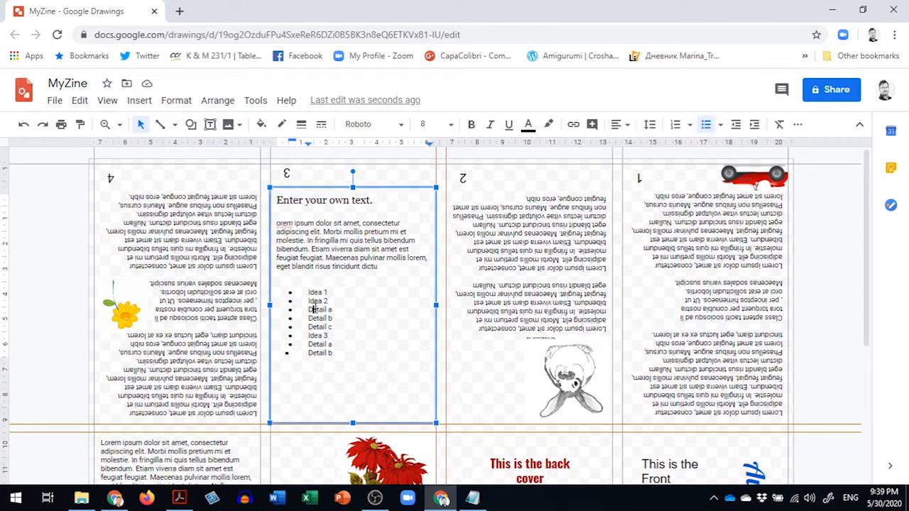
pyautogui.moveTo(334, 357); pyautogui.dragTo(280, 287)
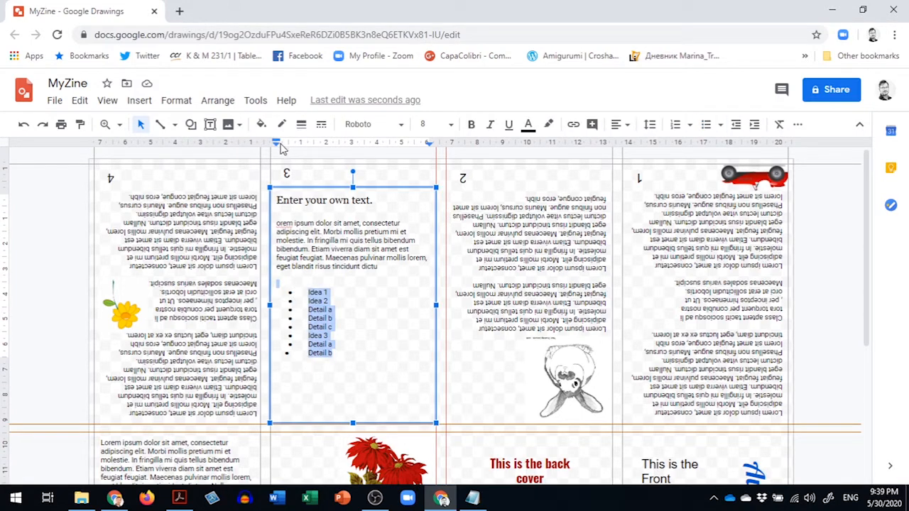
pyautogui.moveTo(278, 145)
pyautogui.mouseDown()
pyautogui.moveTo(298, 146)
pyautogui.moveTo(285, 146)
pyautogui.mouseUp()
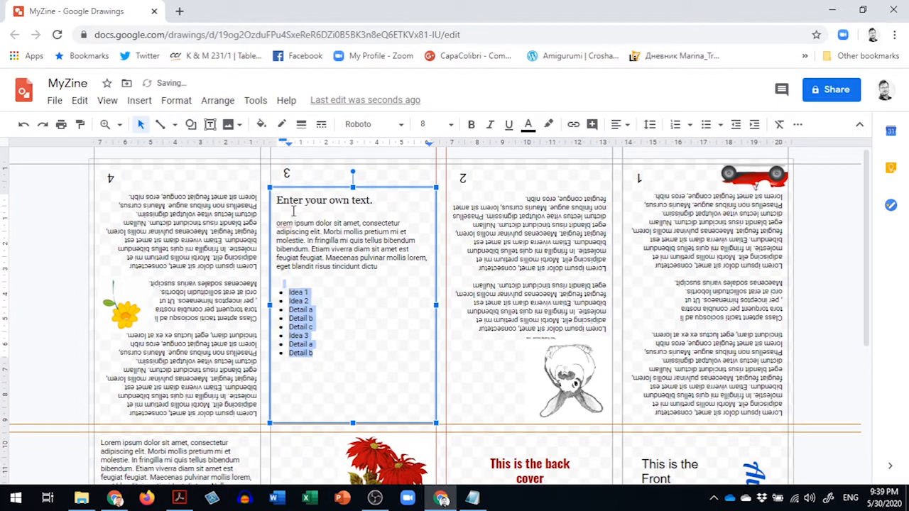
# Select Detail a to Detail c under Idea 2 and change the list to the diamond-and-arrow bullet style
pyautogui.click(292, 309)
pyautogui.moveTo(315, 328); pyautogui.dragTo(290, 310)
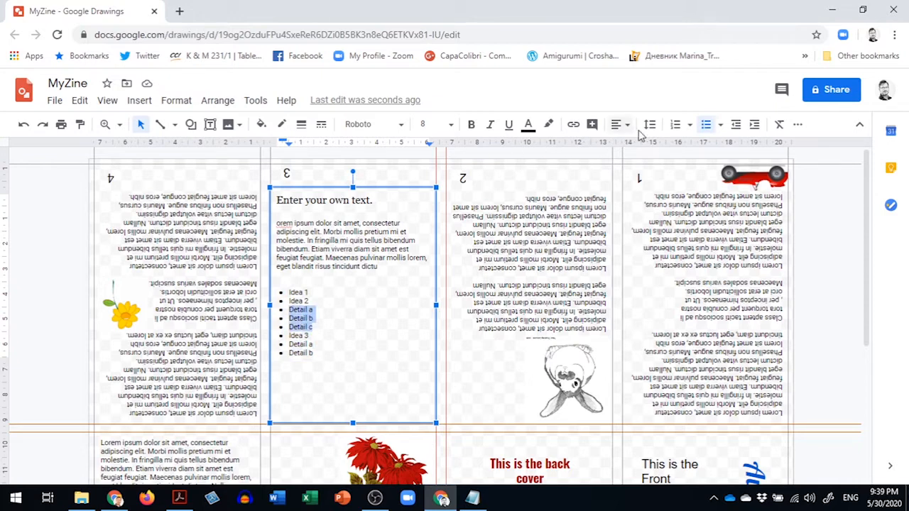
pyautogui.click(721, 125)
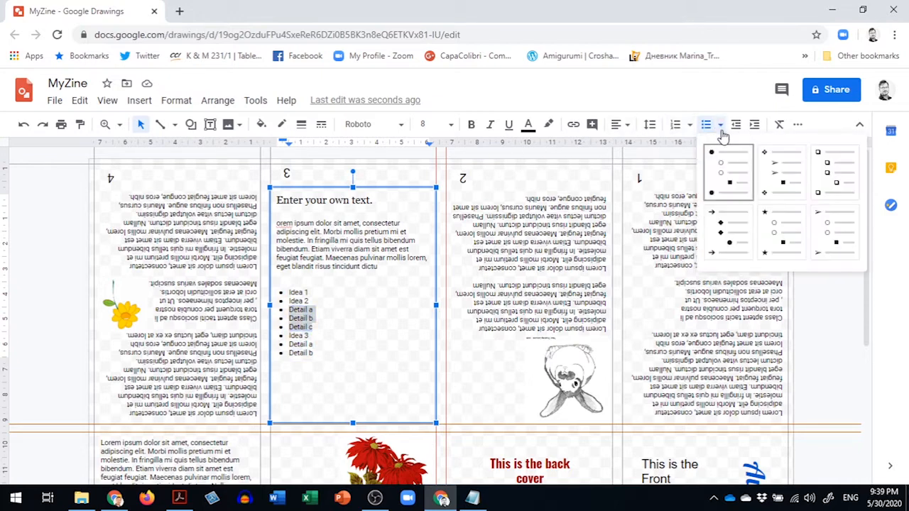
pyautogui.click(781, 180)
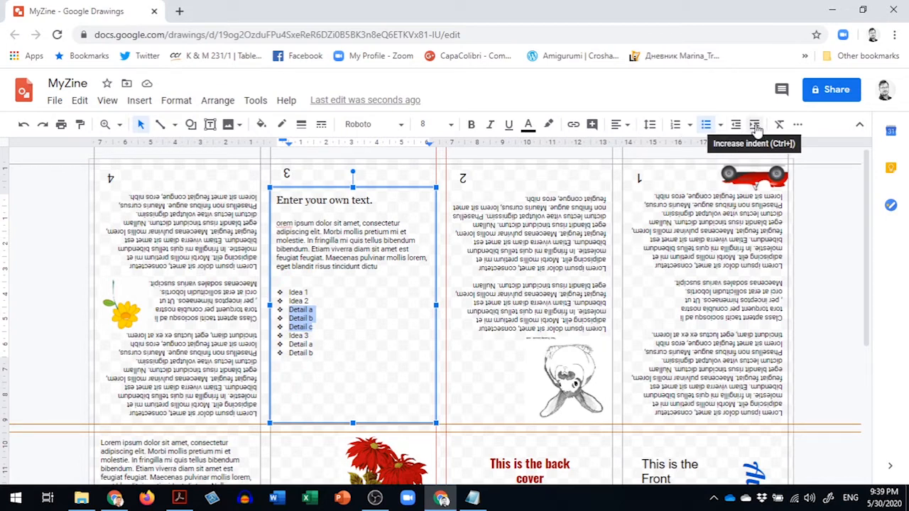
# Demote Detail a, b and c to a sublist under Idea 2 and tighten its indent to slightly inside the main bullets
pyautogui.click(756, 128)
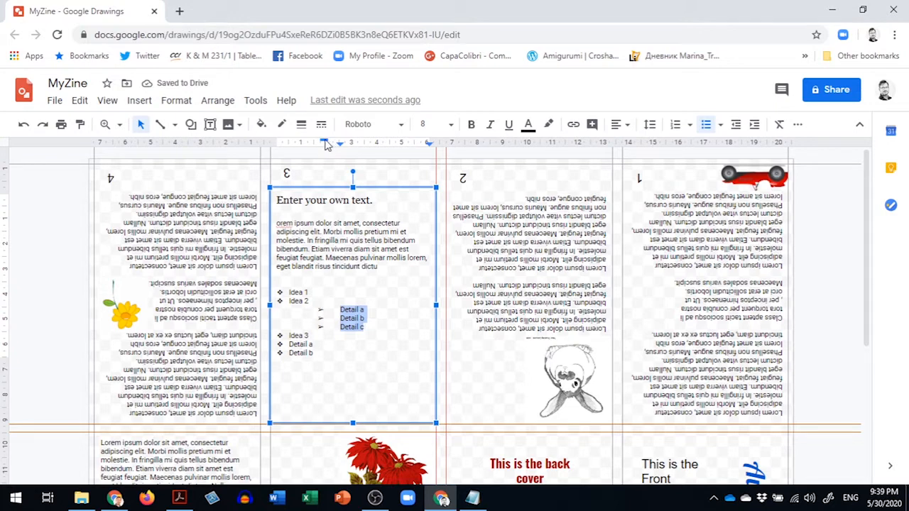
pyautogui.moveTo(326, 144)
pyautogui.mouseDown()
pyautogui.moveTo(340, 145)
pyautogui.moveTo(306, 147)
pyautogui.mouseUp()
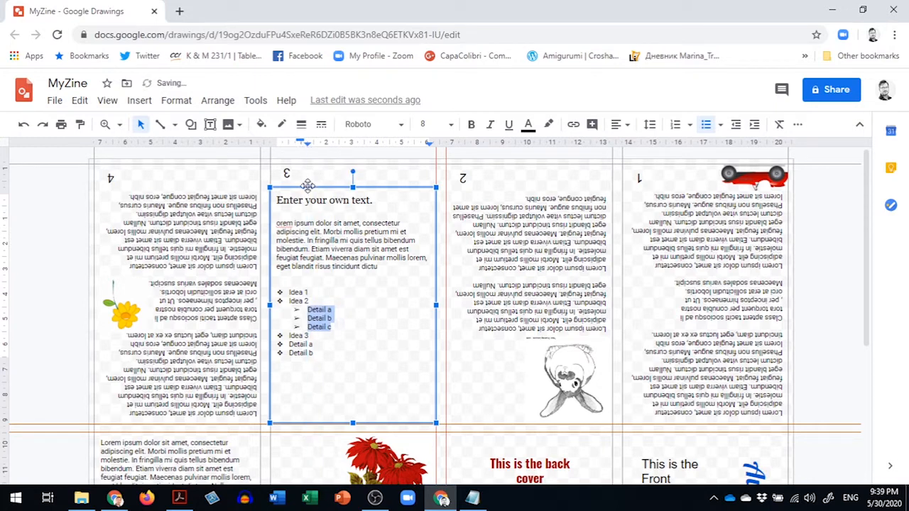
pyautogui.click(320, 354)
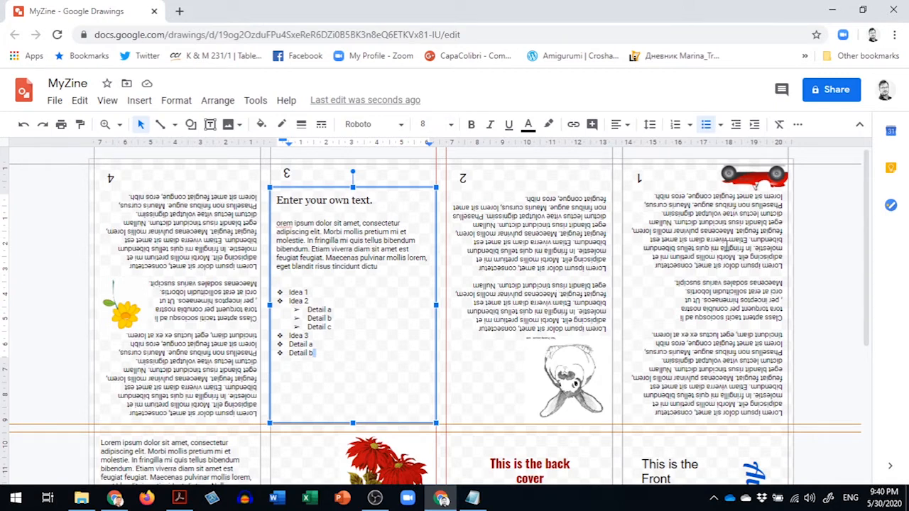
# Rotate the page 3 text box upside down so it matches the orientation of pages 1, 2 and 4
pyautogui.click(538, 256)
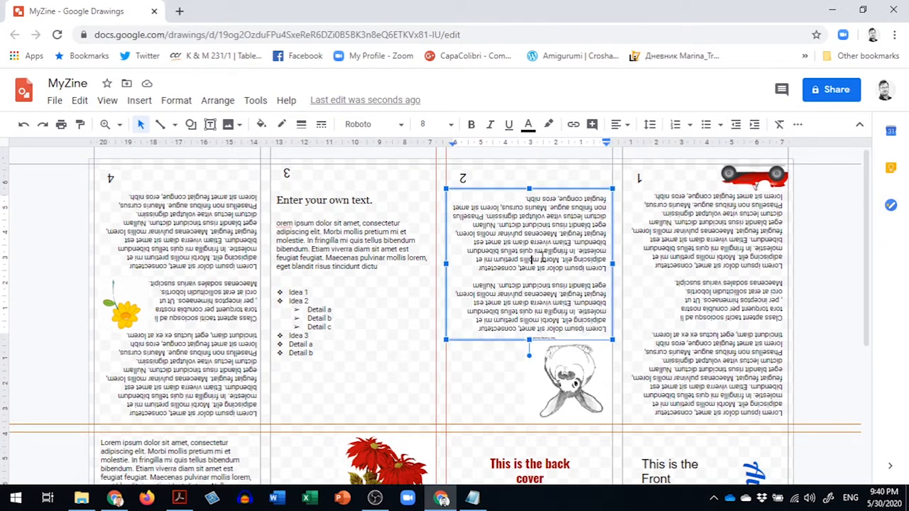
pyautogui.click(532, 260)
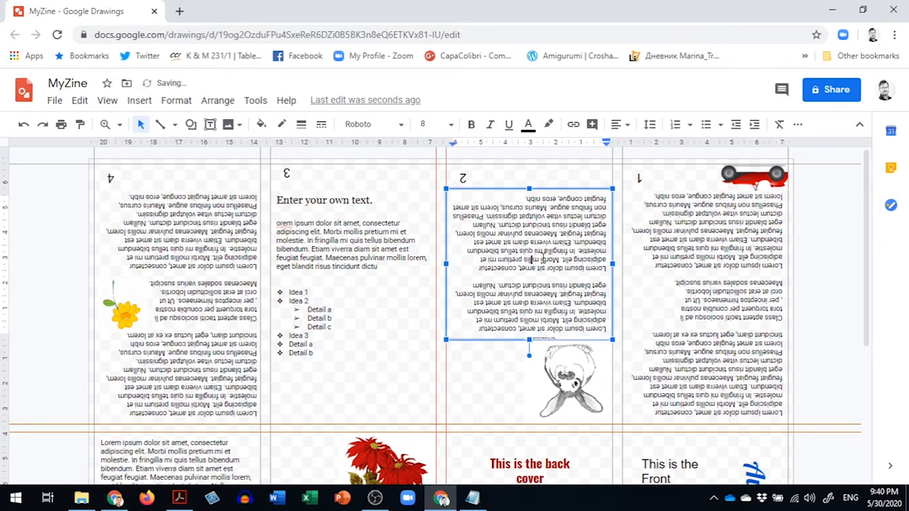
pyautogui.click(375, 238)
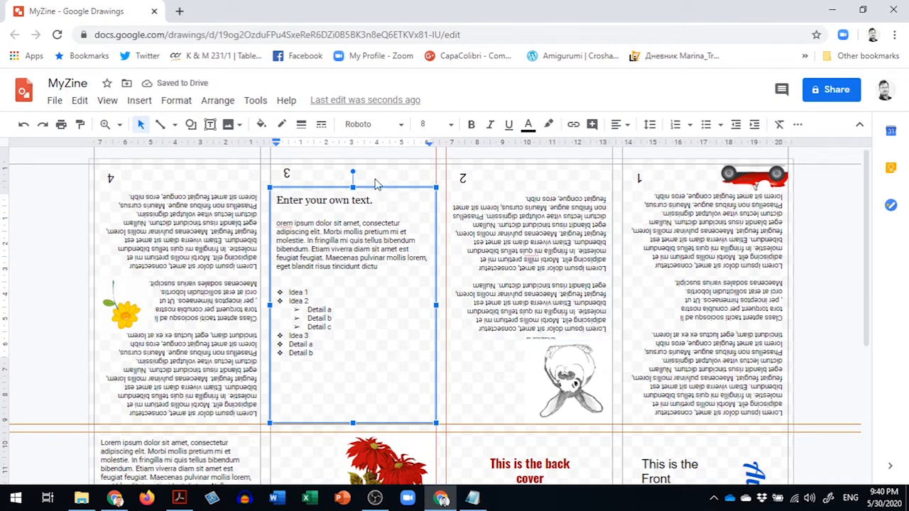
pyautogui.moveTo(352, 172); pyautogui.dragTo(352, 380)
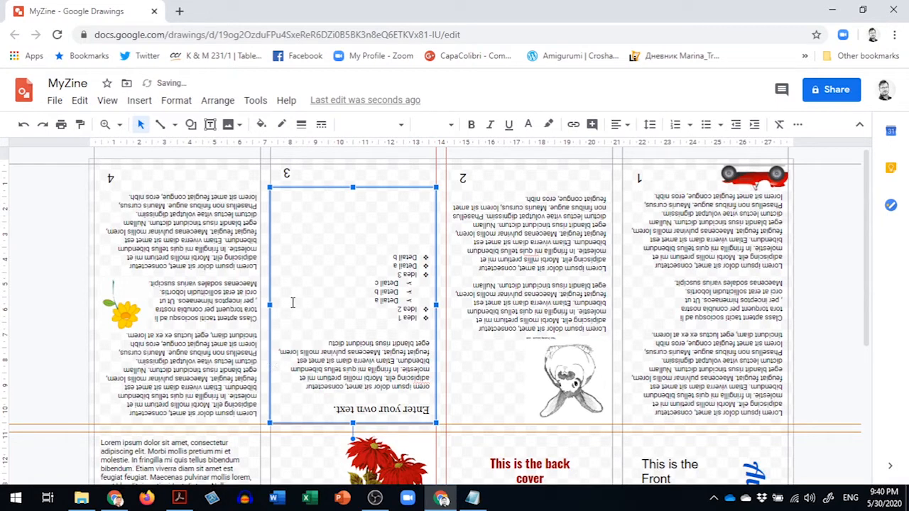
# Move the yellow flower picture from page 4 onto page 3, enlarge it and delete it
pyautogui.click(131, 305)
pyautogui.moveTo(128, 314); pyautogui.dragTo(359, 315)
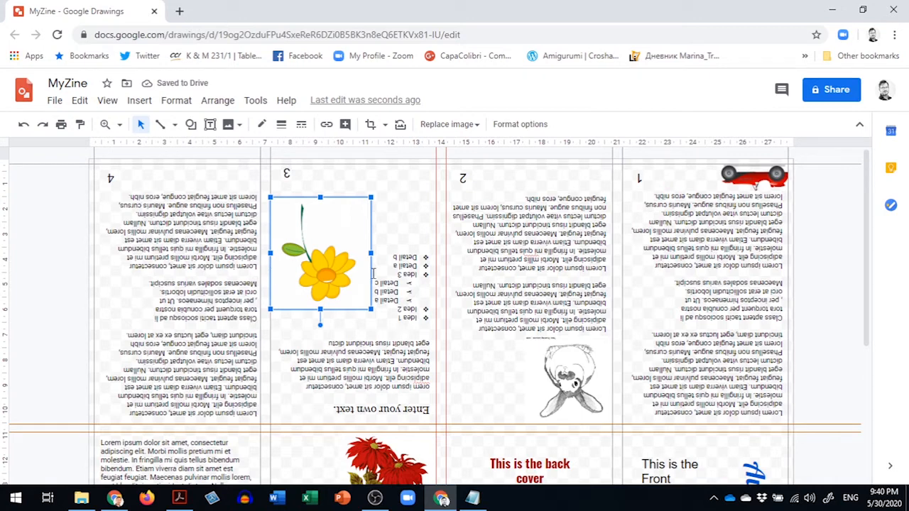
pyautogui.press('Delete')
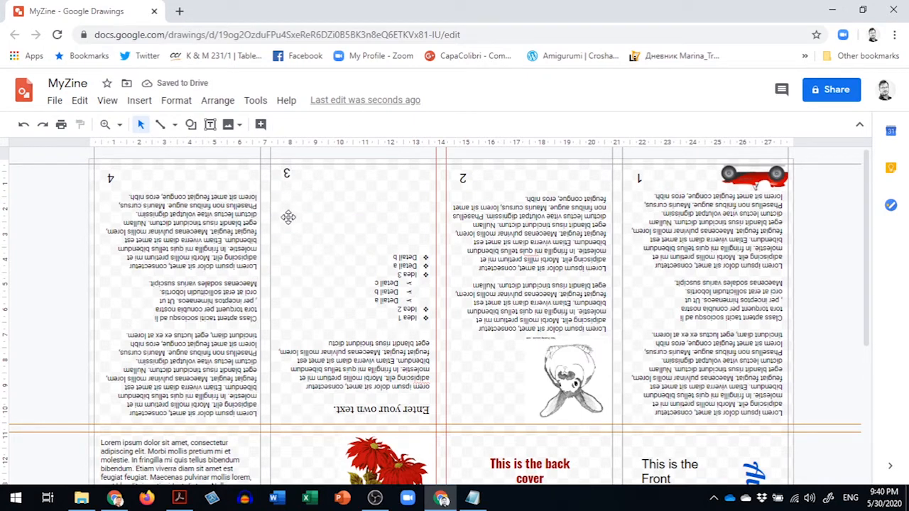
# Search the web for images to insert using "clipart flower"
pyautogui.click(141, 102)
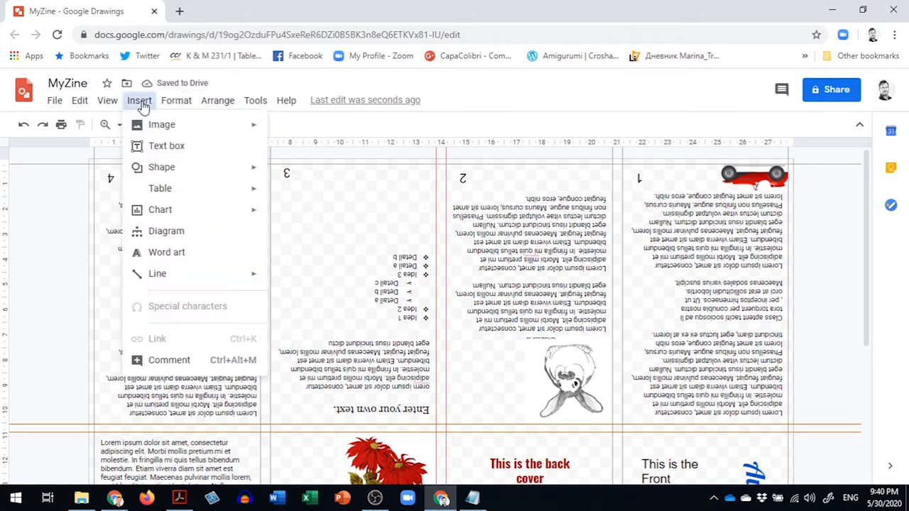
pyautogui.moveTo(178, 131)
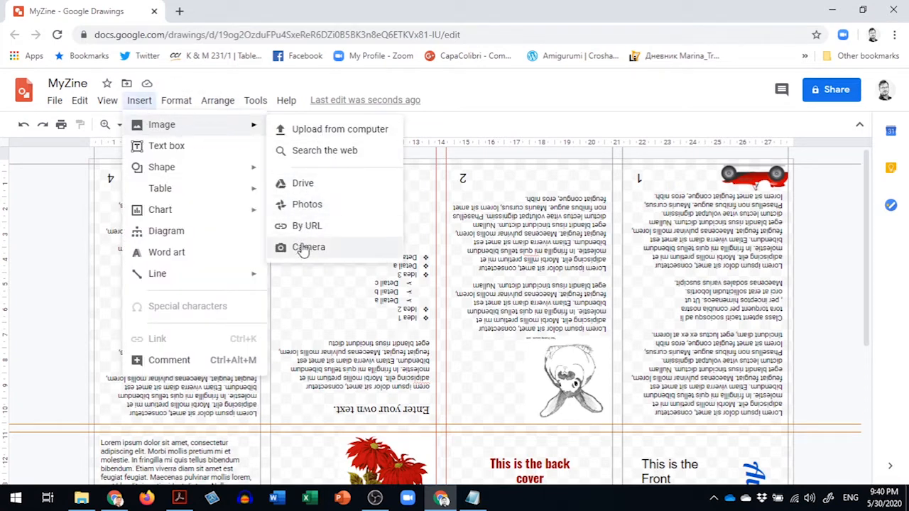
pyautogui.click(325, 151)
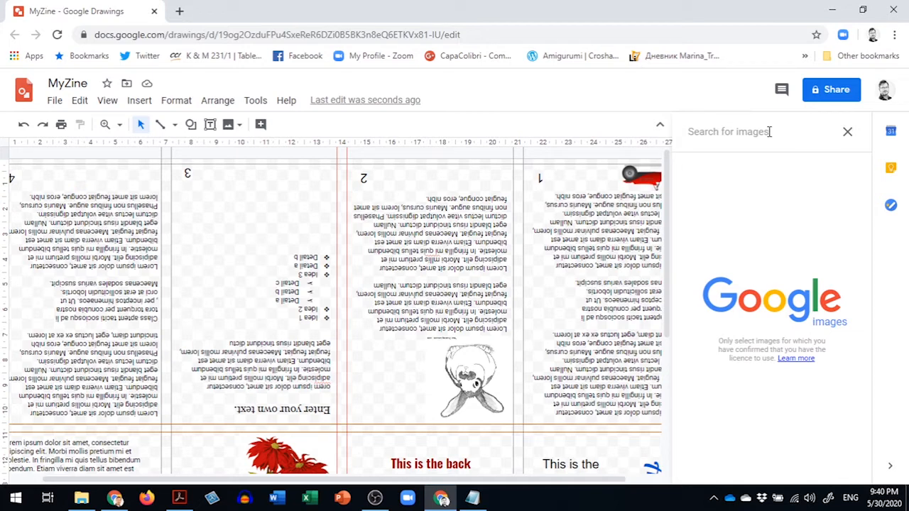
pyautogui.write('cli')
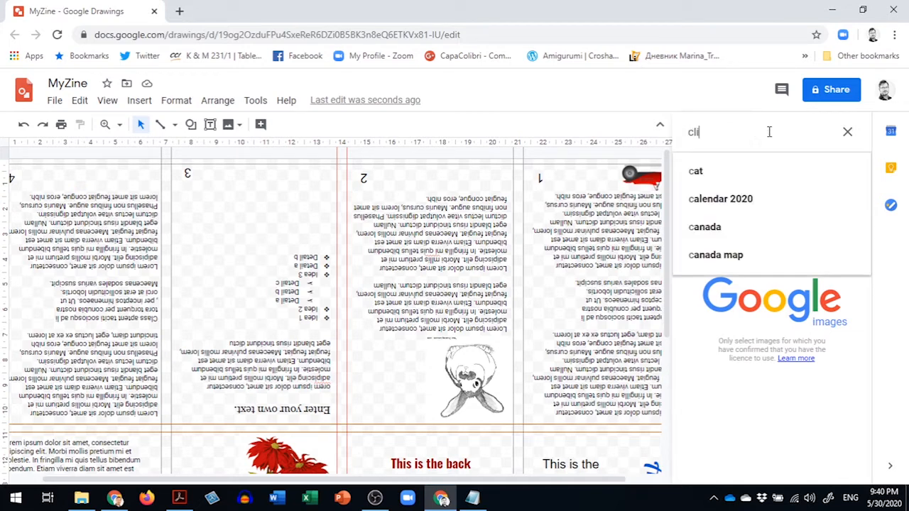
pyautogui.write('part flower')
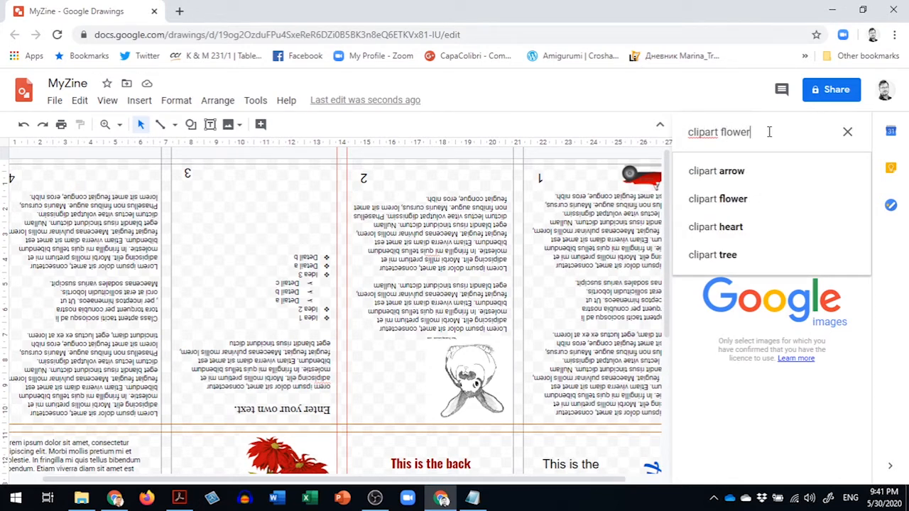
pyautogui.press('Return')
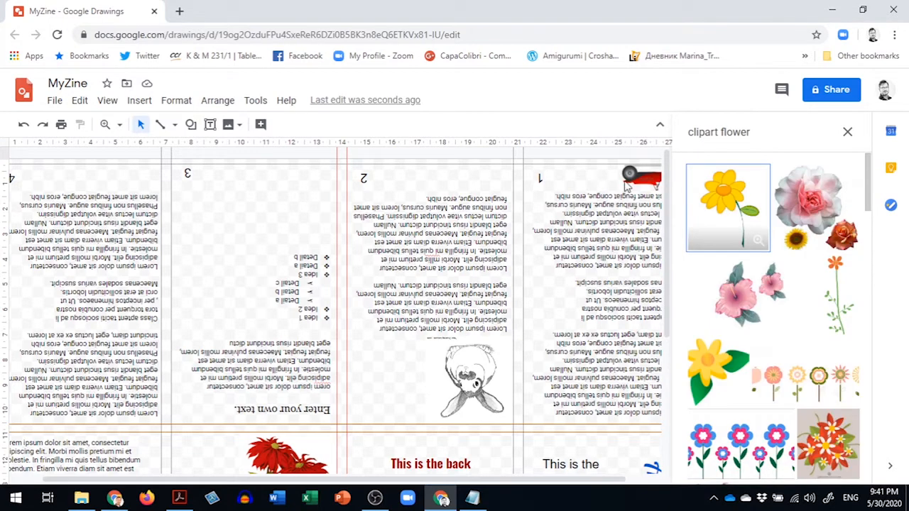
# Insert the picture of nine multicoloured flowers in a three-by-three grid from the image results
pyautogui.moveTo(870, 186); pyautogui.dragTo(857, 247)
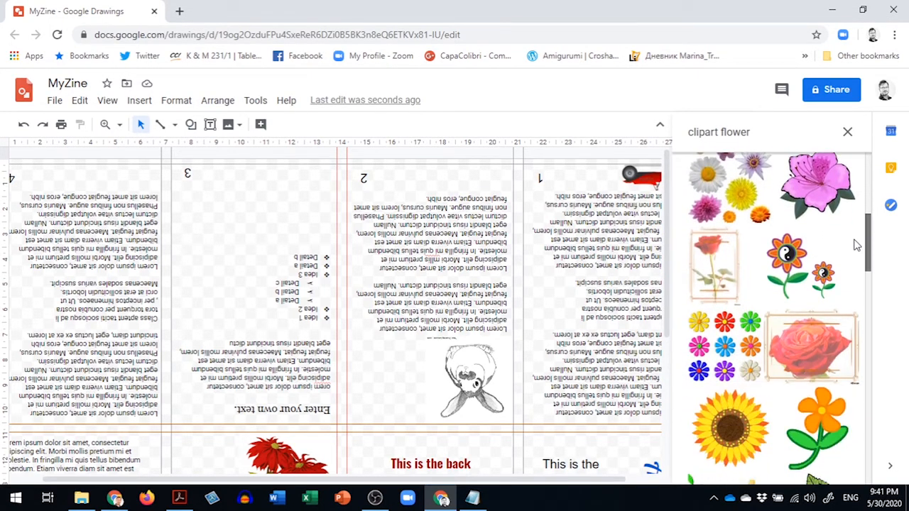
pyautogui.click(732, 325)
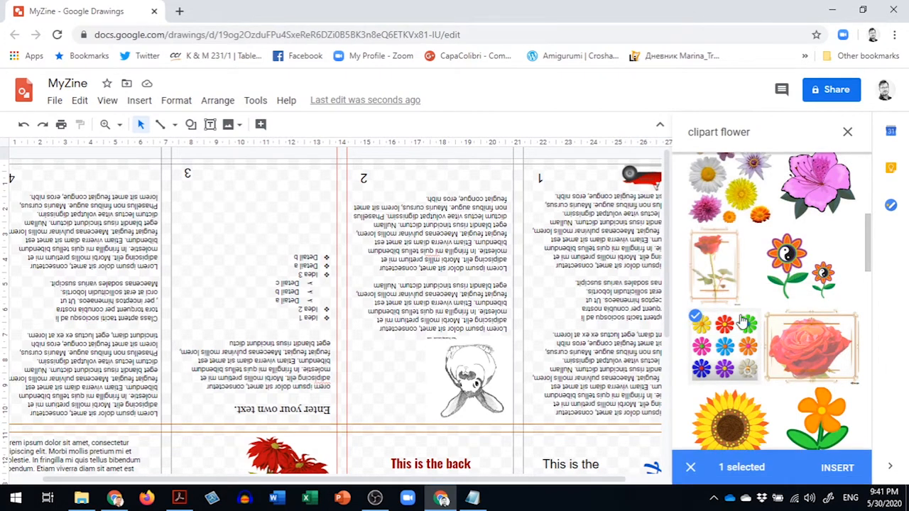
pyautogui.click(828, 475)
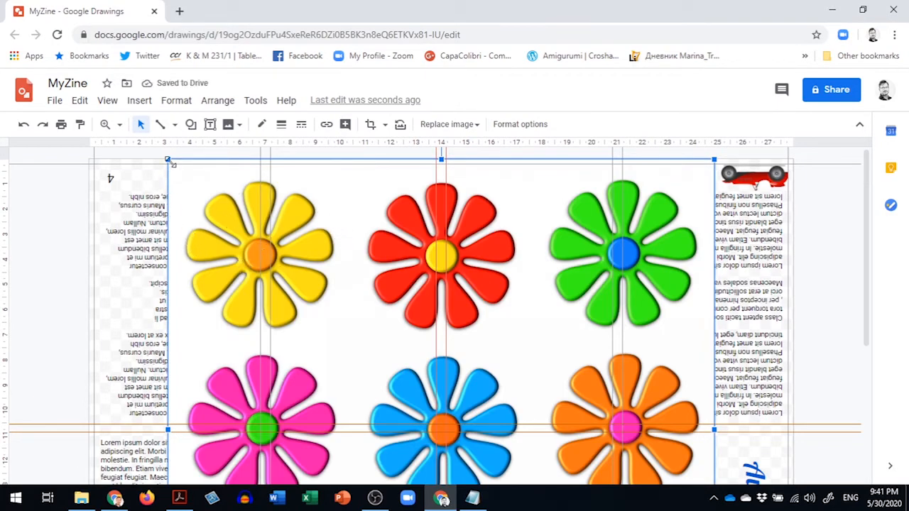
# Shrink the nine-flower picture and place it in the empty space beside the bulleted list on page 3
pyautogui.moveTo(168, 160); pyautogui.dragTo(443, 432)
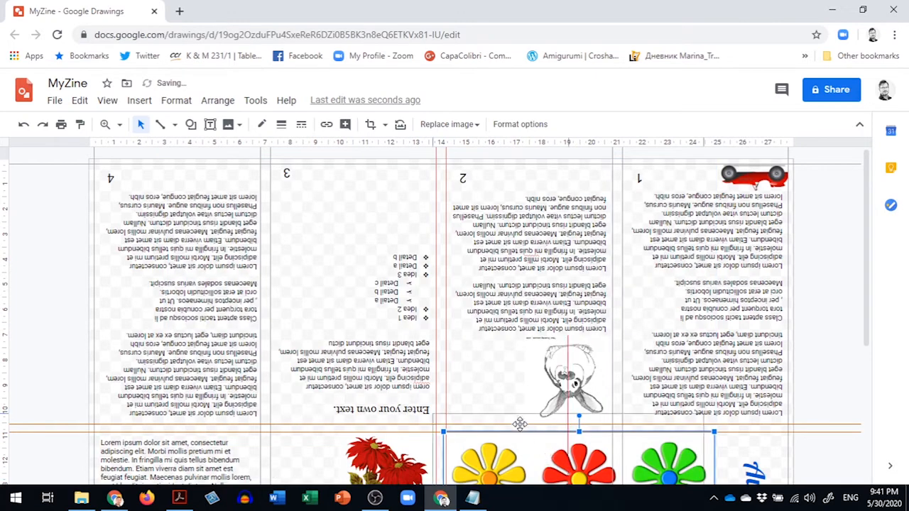
pyautogui.hotkey('ctrl', 'z')
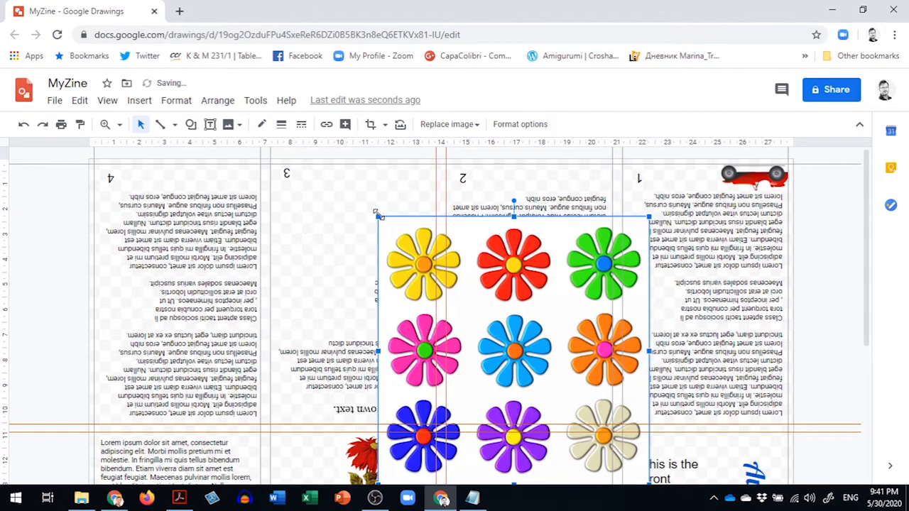
pyautogui.moveTo(445, 282); pyautogui.dragTo(574, 413)
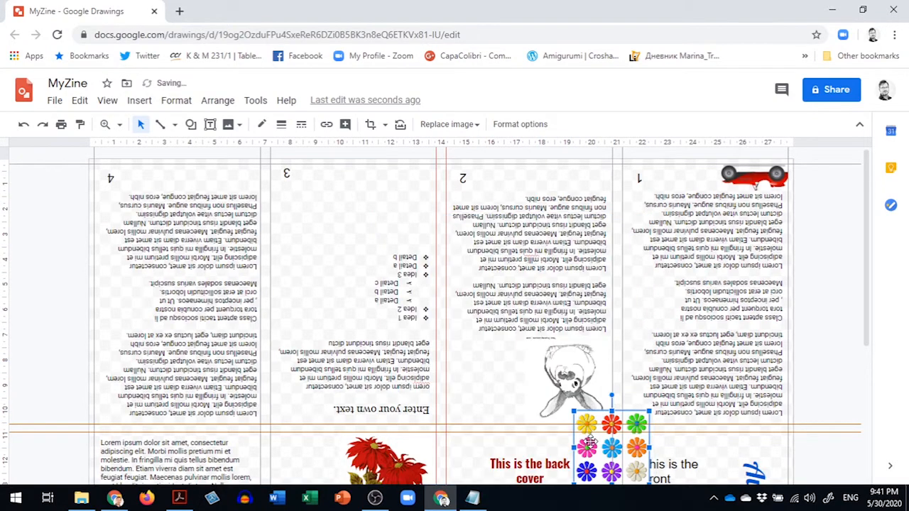
pyautogui.moveTo(382, 244); pyautogui.dragTo(286, 224)
pyautogui.moveTo(346, 268); pyautogui.dragTo(355, 300)
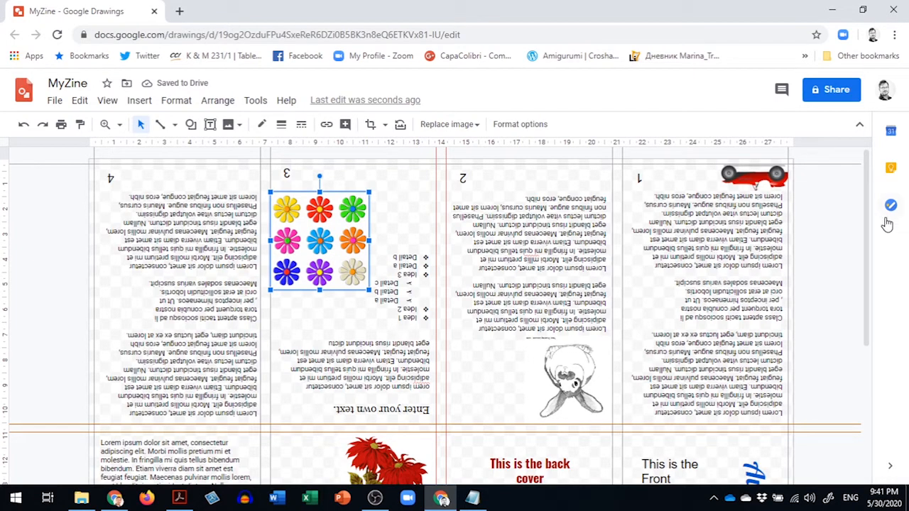
pyautogui.scroll(-3, 847, 313)
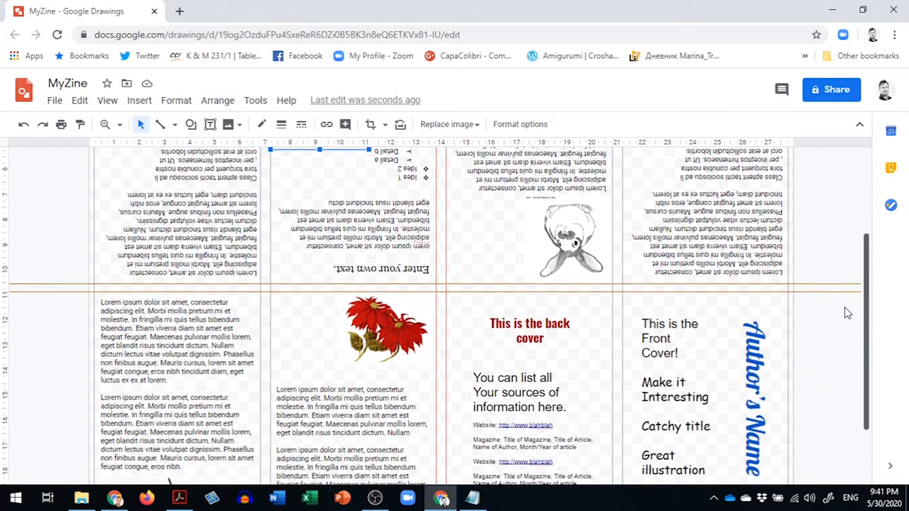
pyautogui.scroll(-2, 847, 320)
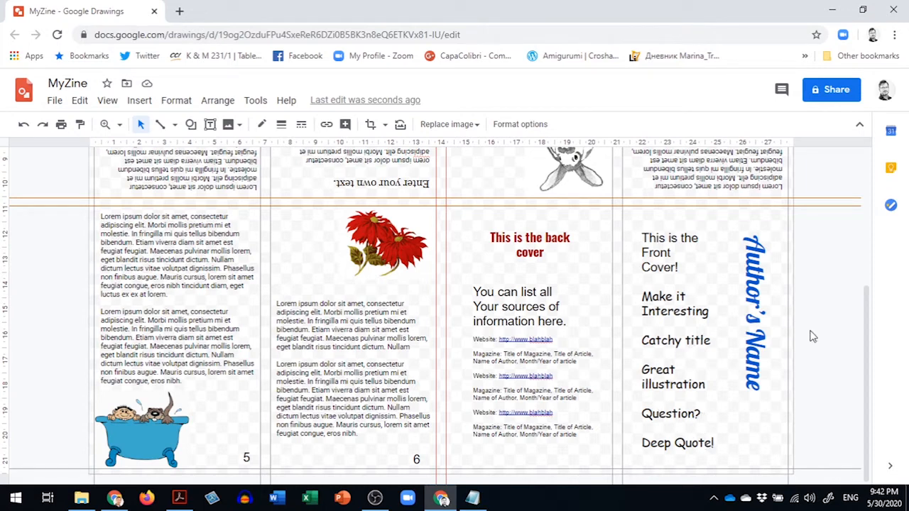
pyautogui.moveTo(867, 338); pyautogui.dragTo(894, 195)
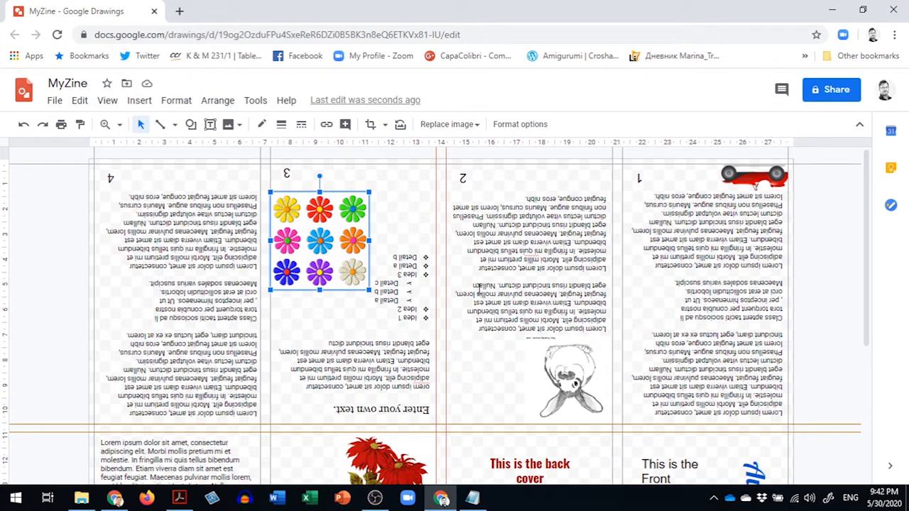
# Switch to Word, create a blank document and enter the line "Do your work here."
pyautogui.click(273, 498)
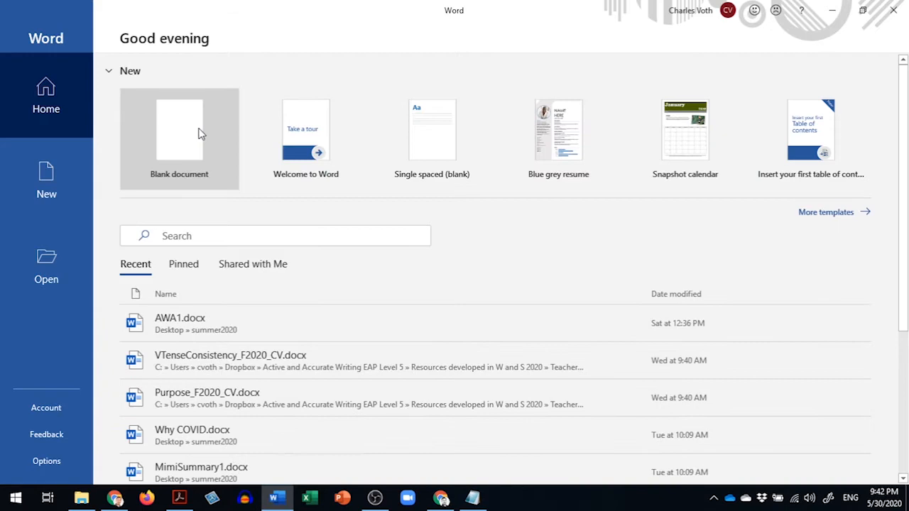
pyautogui.click(200, 133)
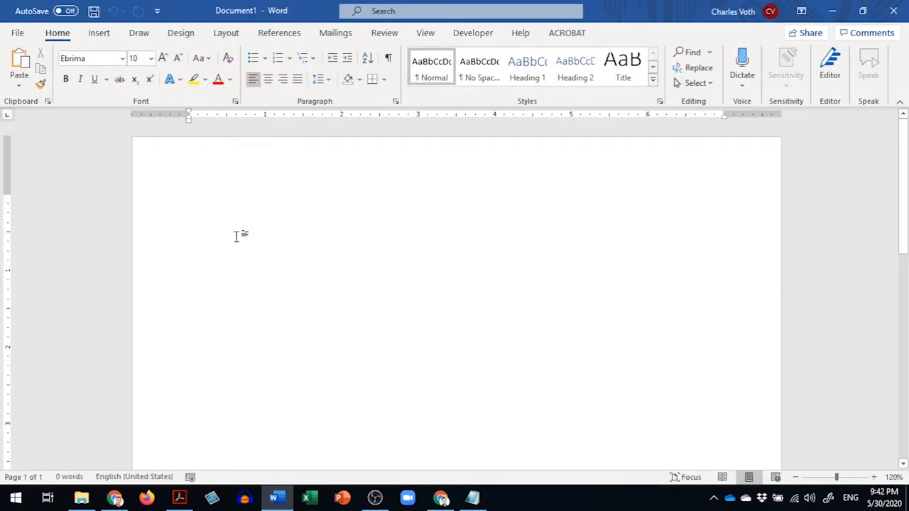
pyautogui.write('Do your w')
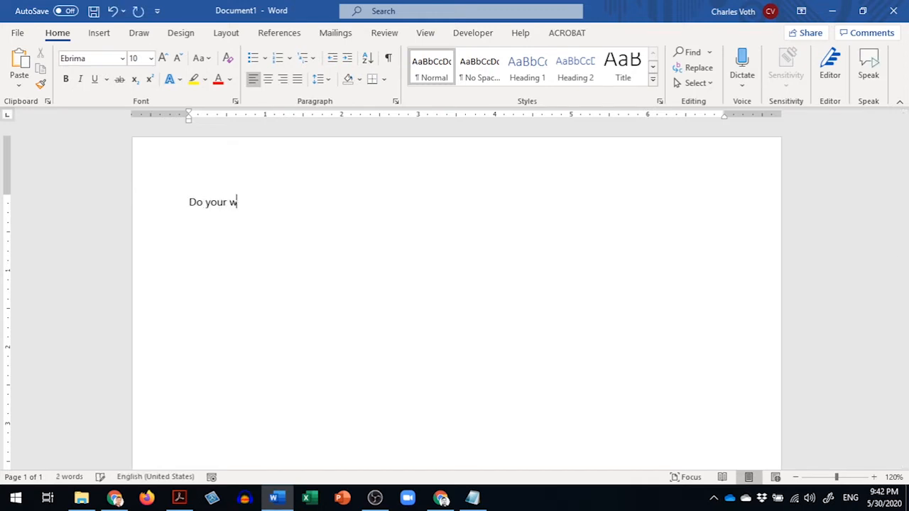
pyautogui.write('ork here.')
pyautogui.press('Return')
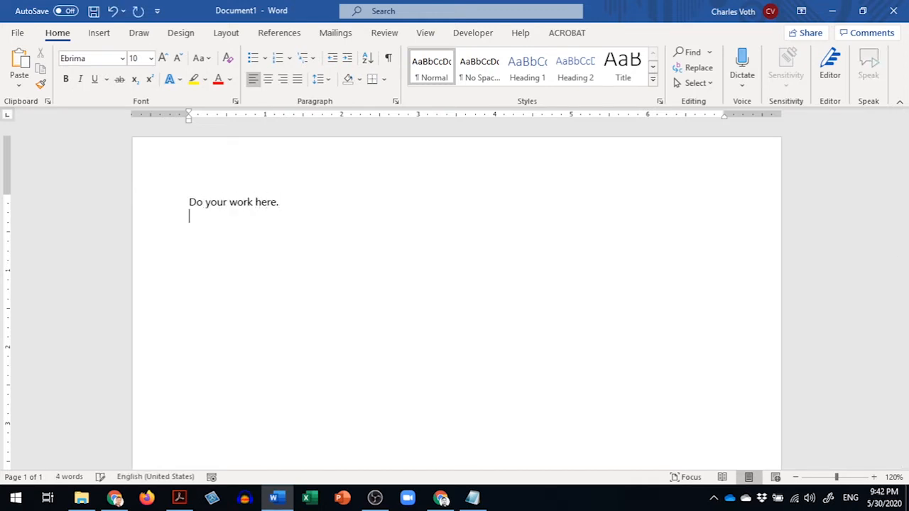
# Save the Word document as ara1 in the Downloads > Desktop folder
pyautogui.click(17, 32)
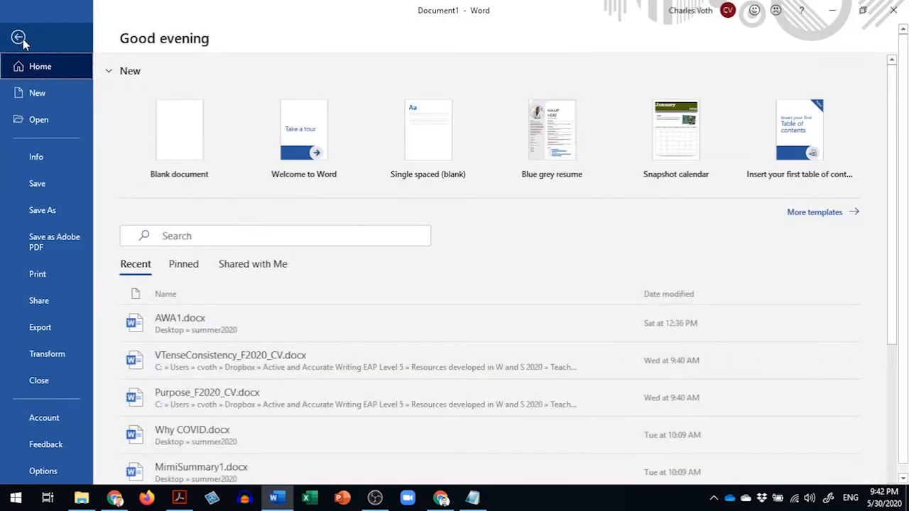
pyautogui.click(48, 182)
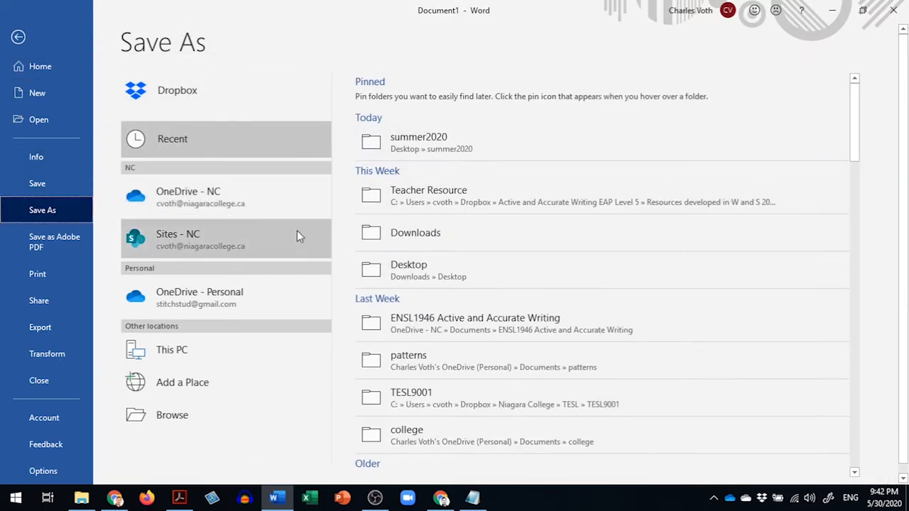
pyautogui.click(394, 382)
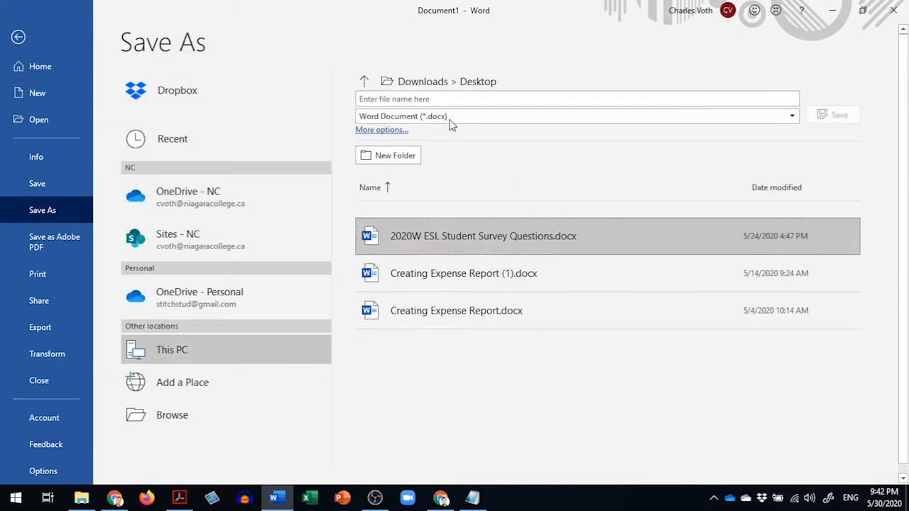
pyautogui.click(430, 99)
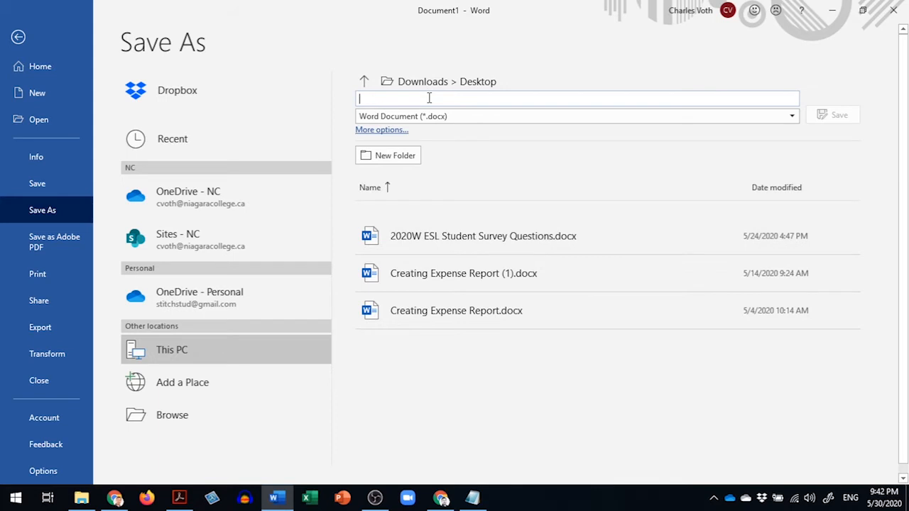
pyautogui.write('ara1')
pyautogui.press('Return')
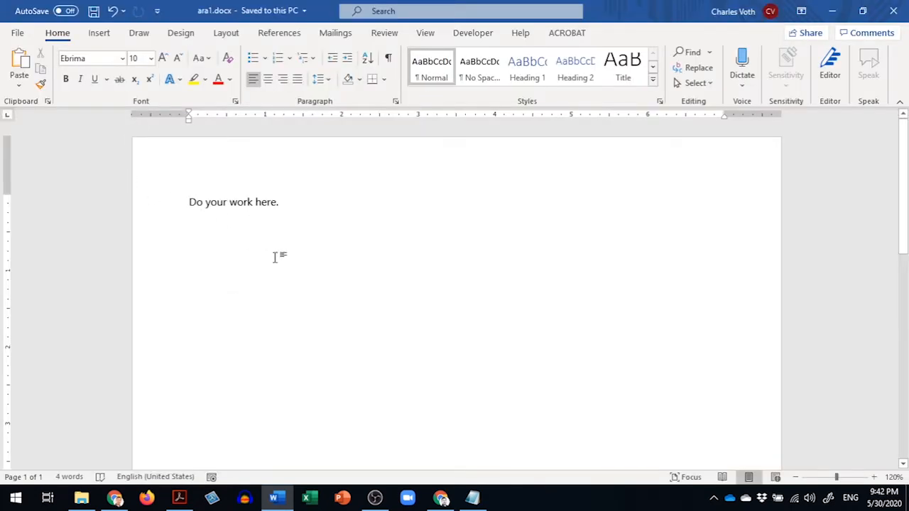
# Copy all of the document's text and switch back to the MyZine drawing in Google Drawings
pyautogui.moveTo(192, 207); pyautogui.dragTo(286, 249)
pyautogui.hotkey('ctrl', 'c')
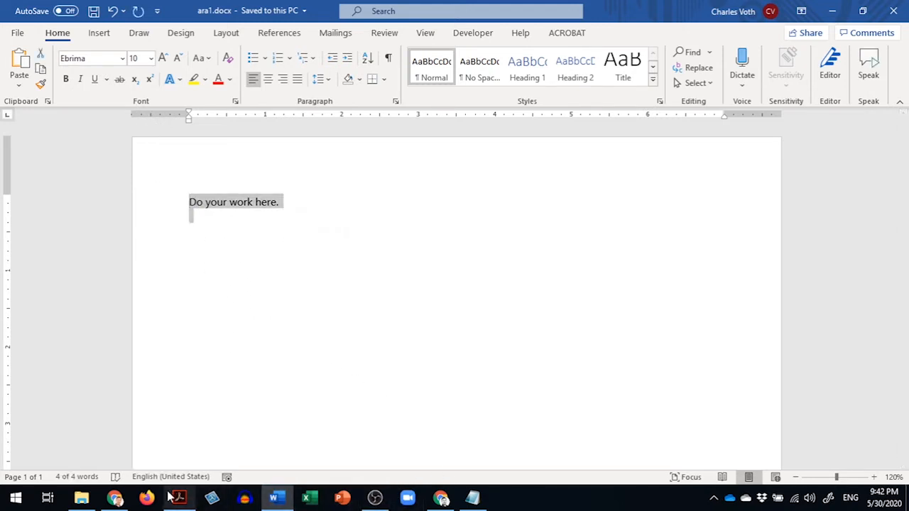
pyautogui.click(114, 497)
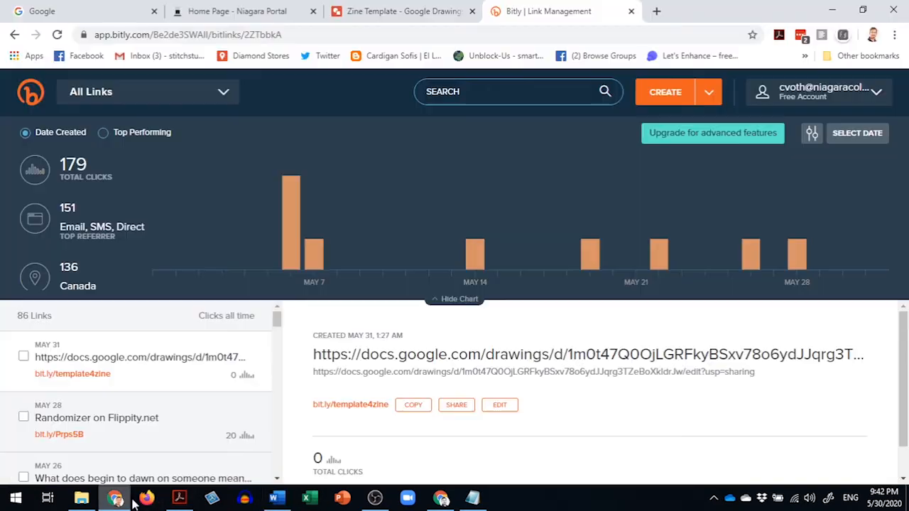
pyautogui.click(437, 499)
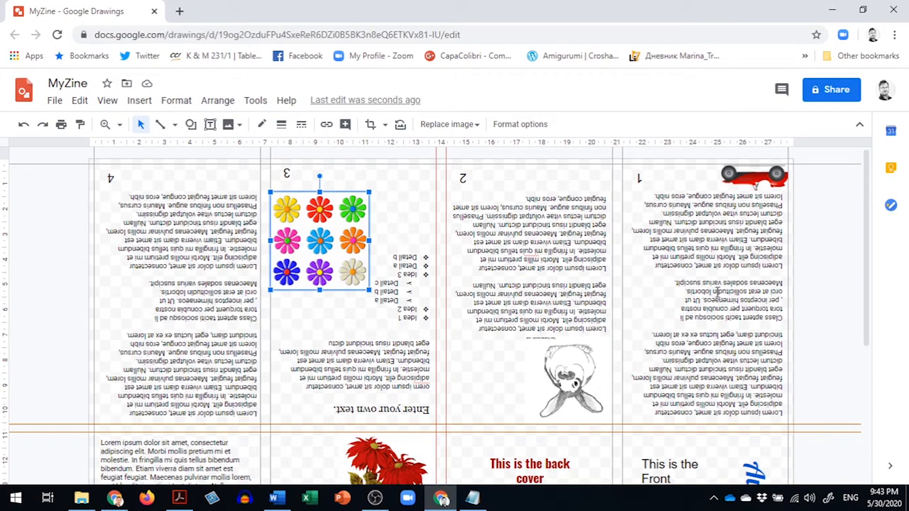
pyautogui.scroll(-5, 866, 232)
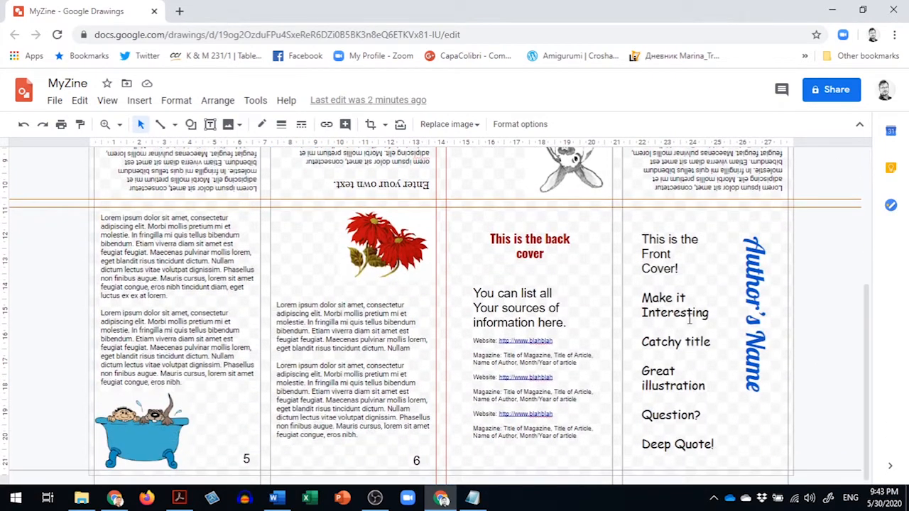
# Try pasting the copied Word text with its source formatting over the first paragraph on page 6, and undo the paste
pyautogui.moveTo(409, 348); pyautogui.dragTo(277, 307)
pyautogui.hotkey('ctrl', 'v')
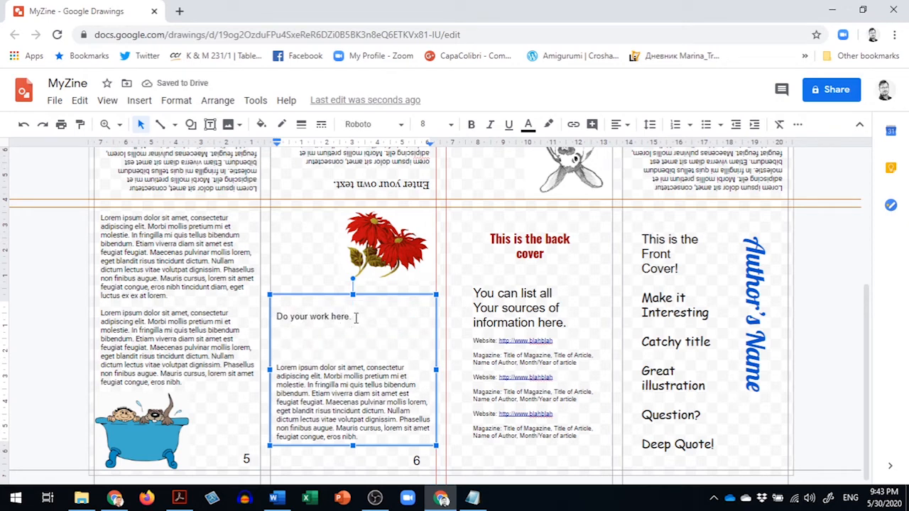
pyautogui.moveTo(353, 318); pyautogui.dragTo(277, 317)
pyautogui.hotkey('ctrl', 'c')
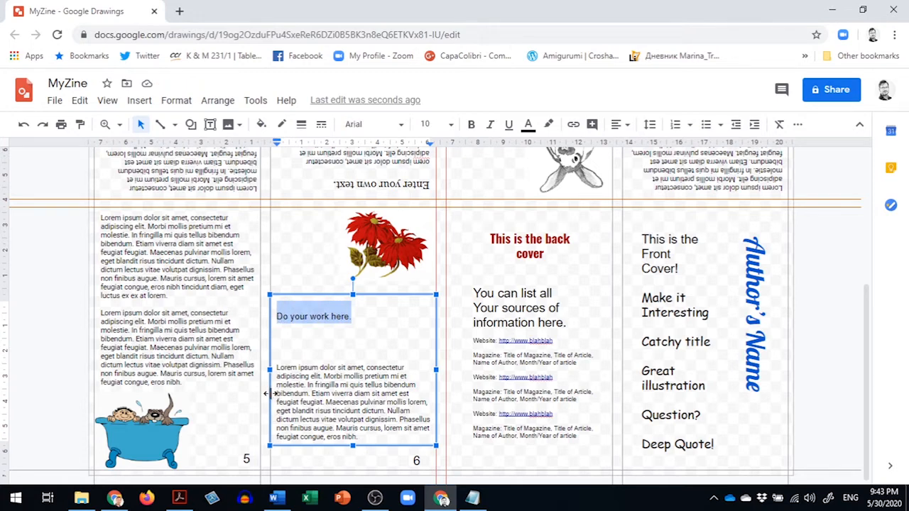
pyautogui.hotkey('ctrl', 'z')
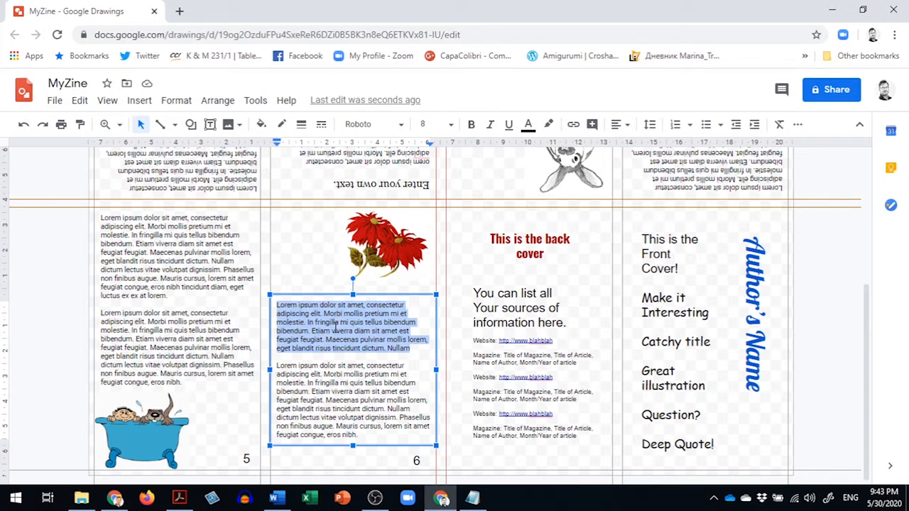
# Replace the selected first paragraph on page 6 with the copied Word text, pasted without formatting
pyautogui.click(79, 106)
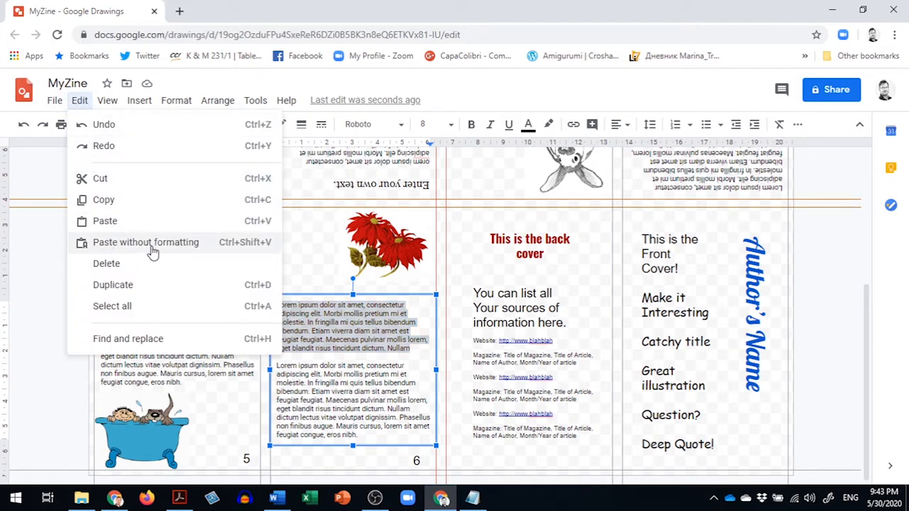
pyautogui.click(151, 249)
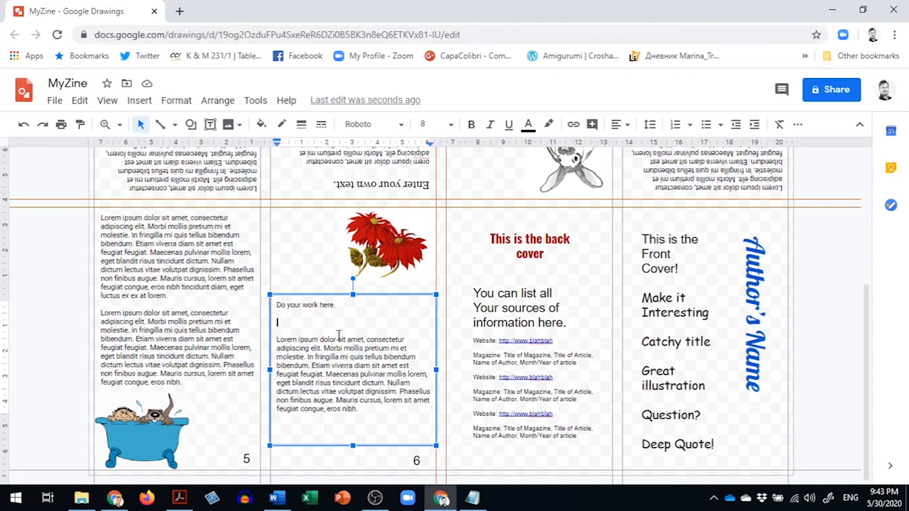
# Download the MyZine drawing as a PDF document
pyautogui.moveTo(865, 341)
pyautogui.mouseDown()
pyautogui.moveTo(875, 223)
pyautogui.moveTo(866, 255)
pyautogui.mouseUp()
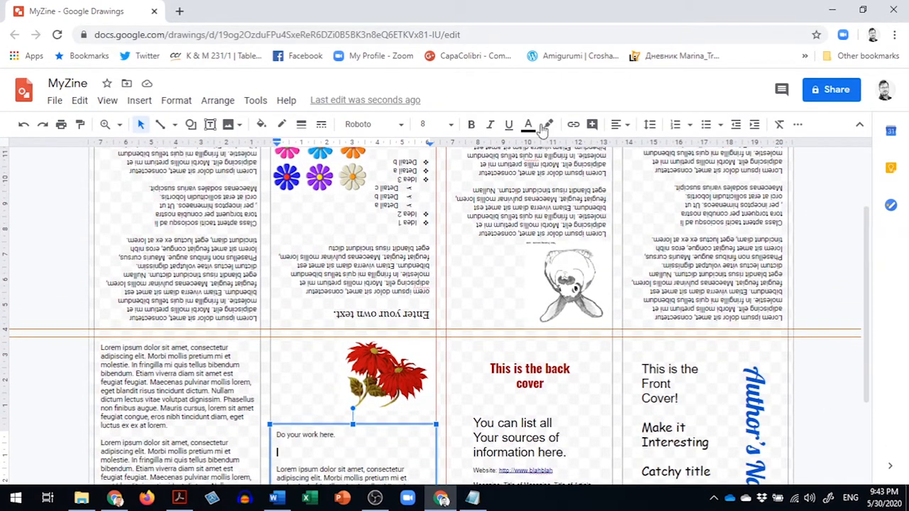
pyautogui.click(54, 101)
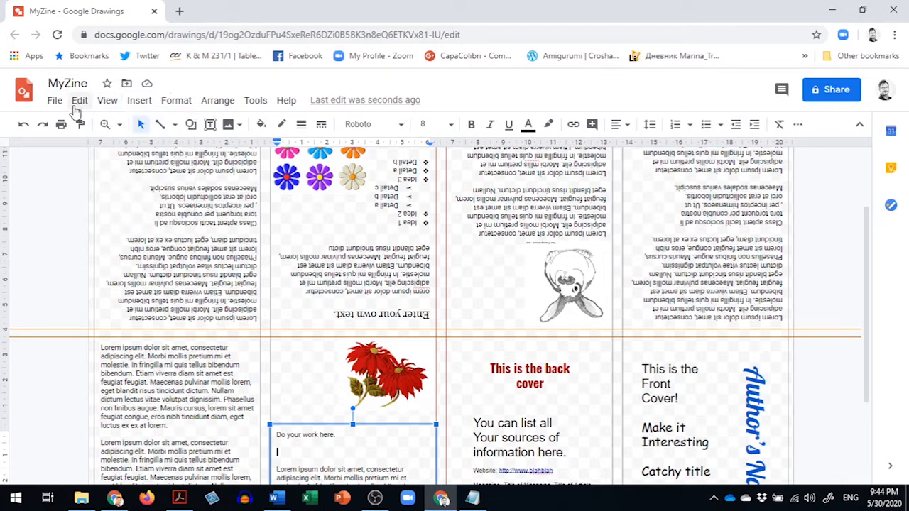
pyautogui.click(55, 102)
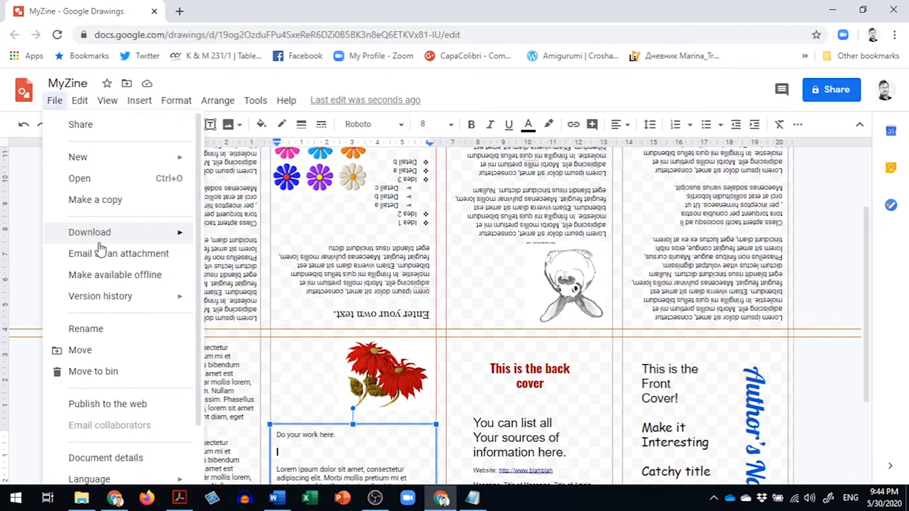
pyautogui.moveTo(99, 234)
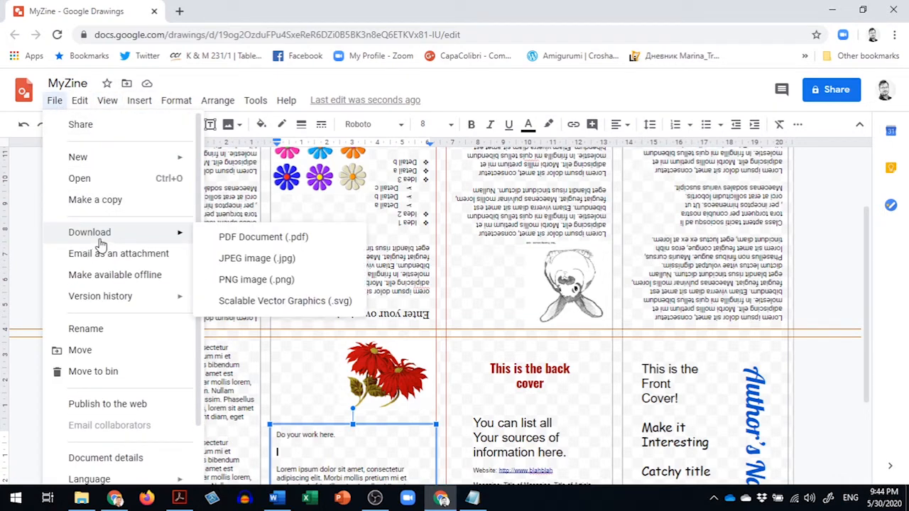
pyautogui.click(259, 241)
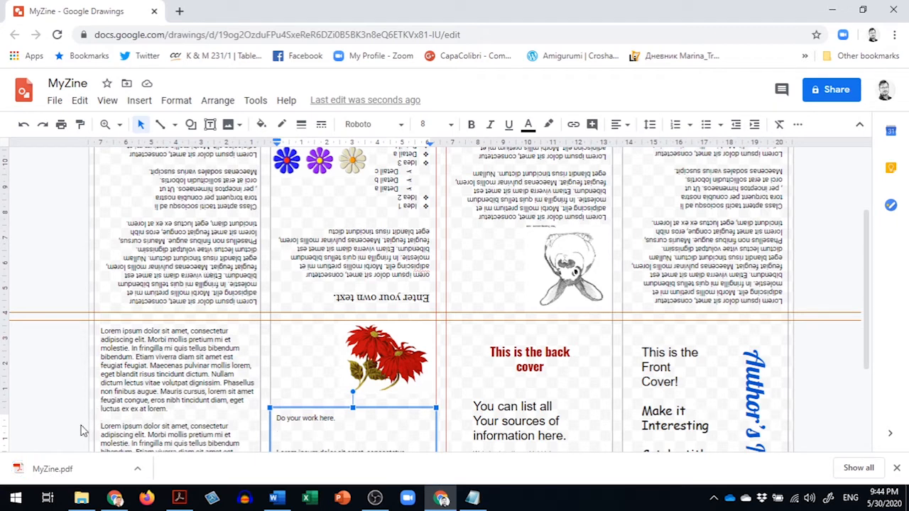
# Open the downloaded MyZine.pdf, rotate it 180 degrees, examine the layout of all the zine's pages, and close it
pyautogui.click(60, 474)
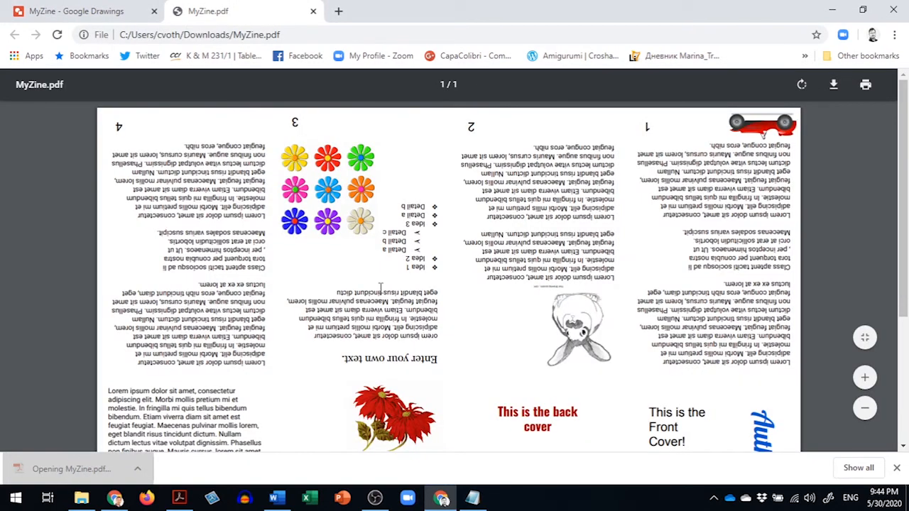
pyautogui.click(802, 86)
pyautogui.click(802, 86)
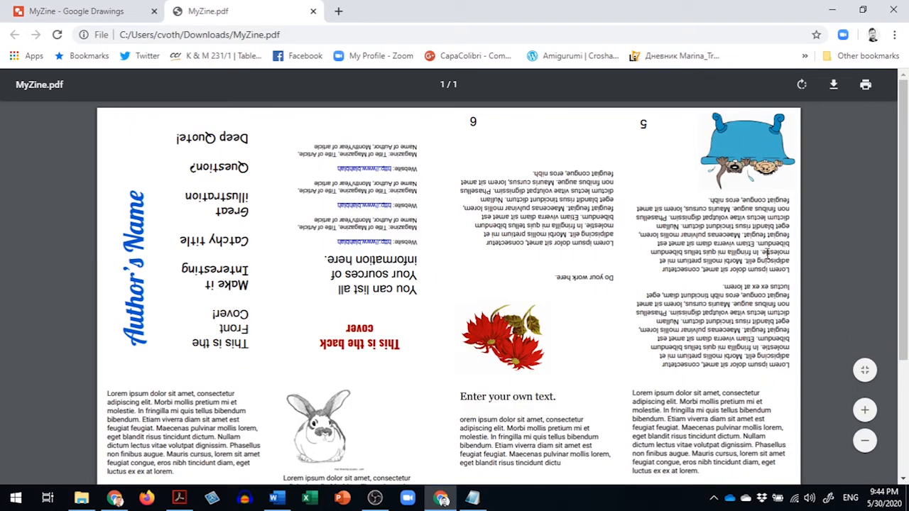
pyautogui.scroll(-3, 904, 220)
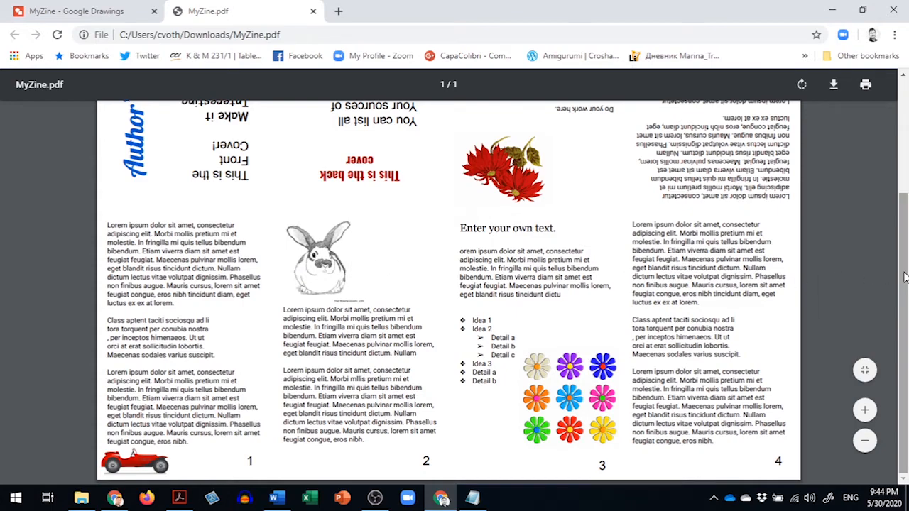
pyautogui.moveTo(906, 277); pyautogui.dragTo(903, 154)
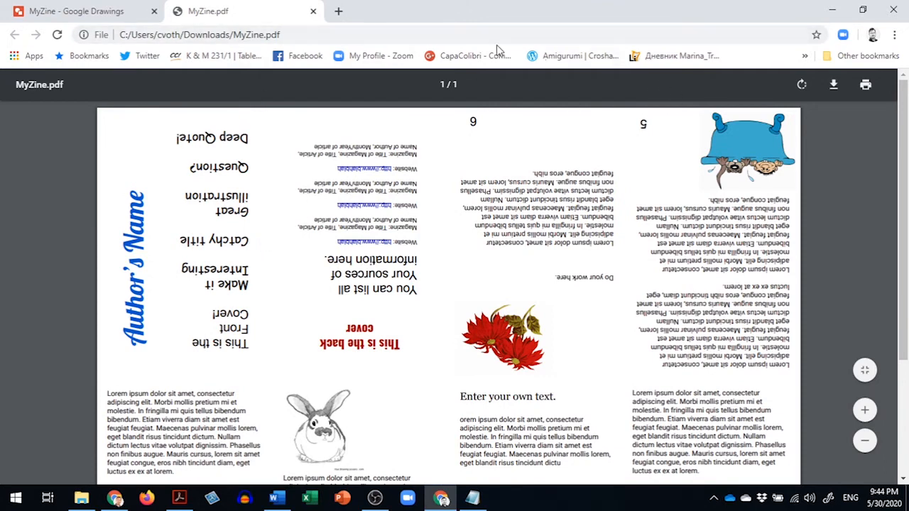
pyautogui.click(313, 10)
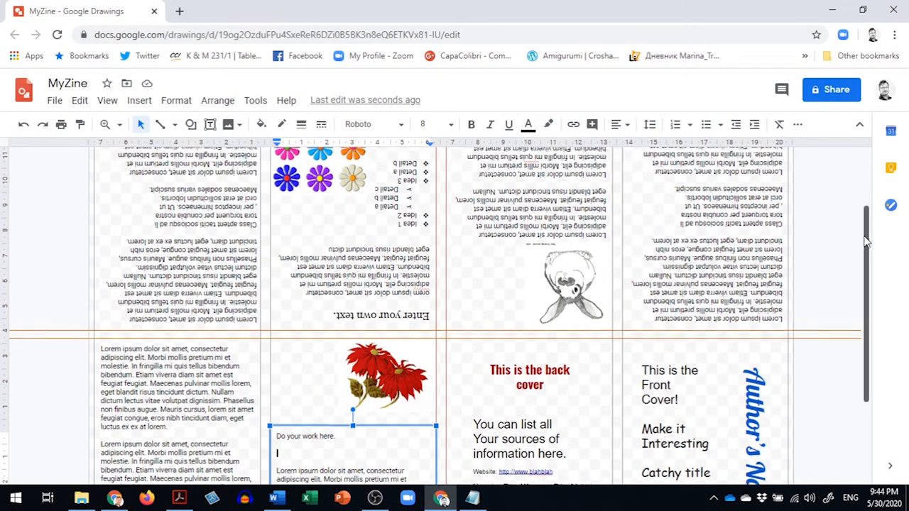
# Select the "This is the back cover" title and turn on a drop shadow for it in the format options
pyautogui.scroll(3, 863, 249)
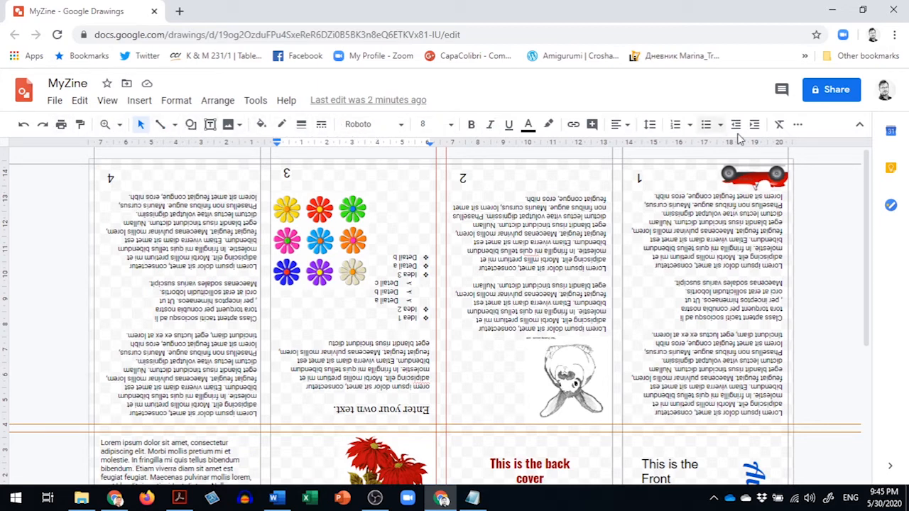
pyautogui.click(799, 128)
pyautogui.click(799, 128)
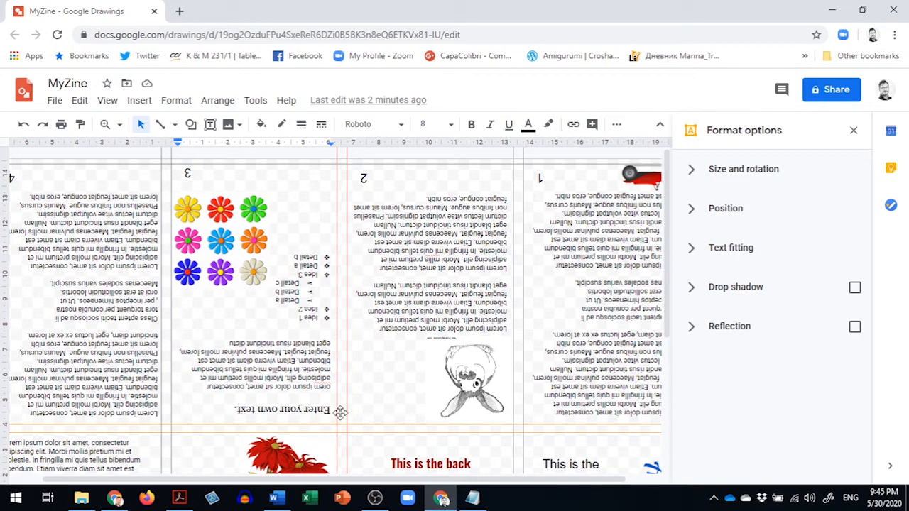
pyautogui.moveTo(391, 468); pyautogui.dragTo(428, 463)
pyautogui.moveTo(448, 419); pyautogui.dragTo(394, 358)
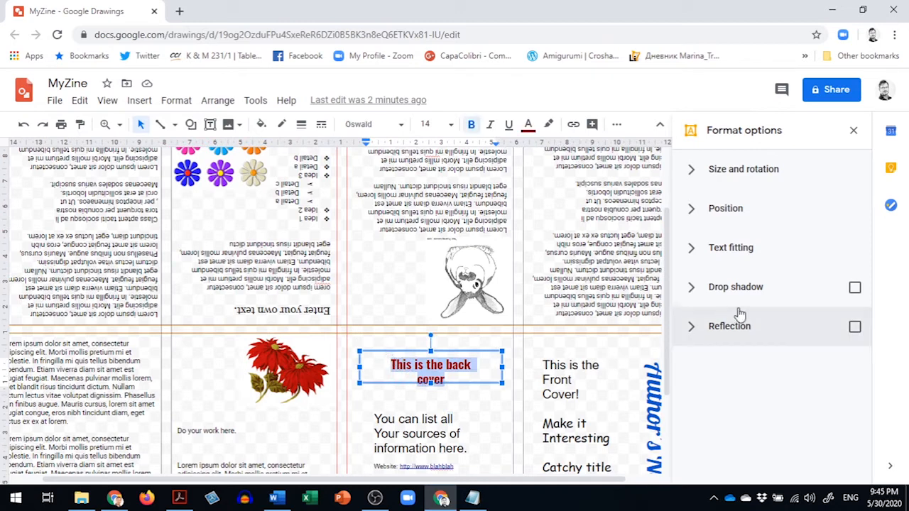
pyautogui.click(855, 291)
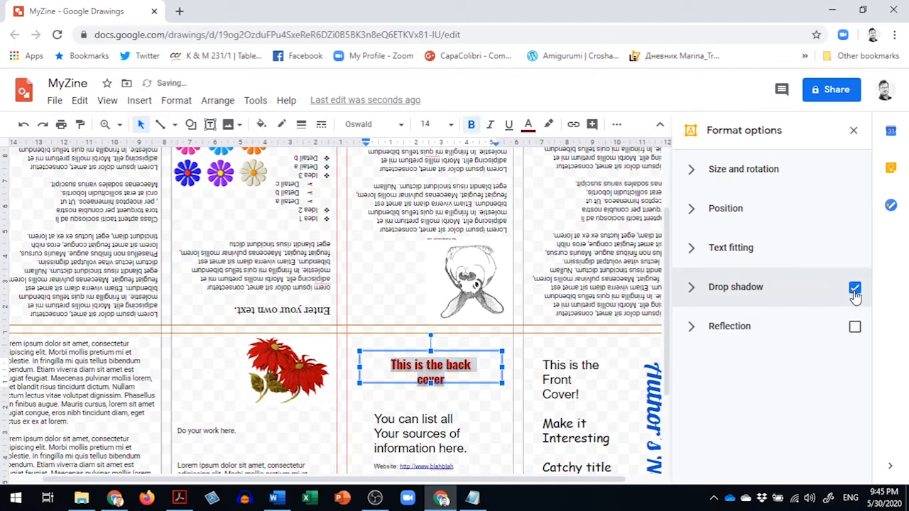
# Adjust the title's drop shadow by slightly increasing its blur radius and distance and reducing its angle and transparency
pyautogui.click(697, 291)
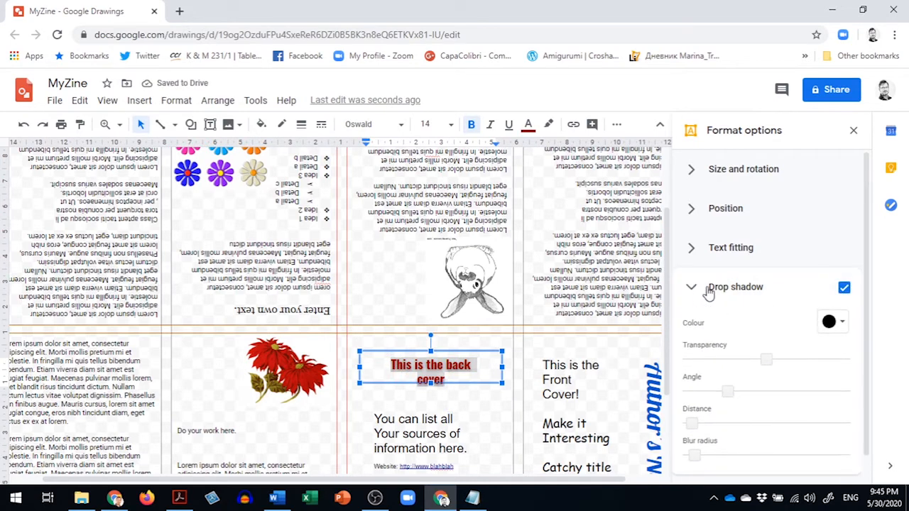
pyautogui.scroll(-1, 867, 272)
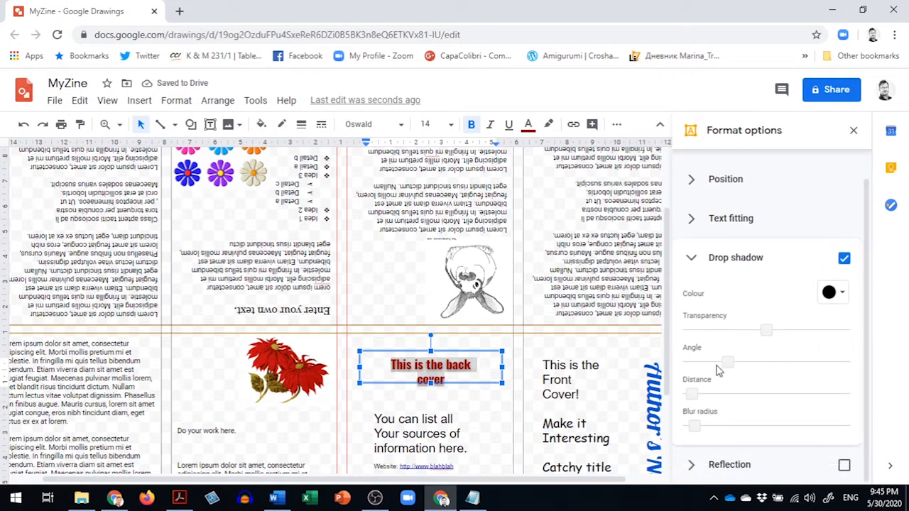
pyautogui.moveTo(695, 425); pyautogui.dragTo(709, 425)
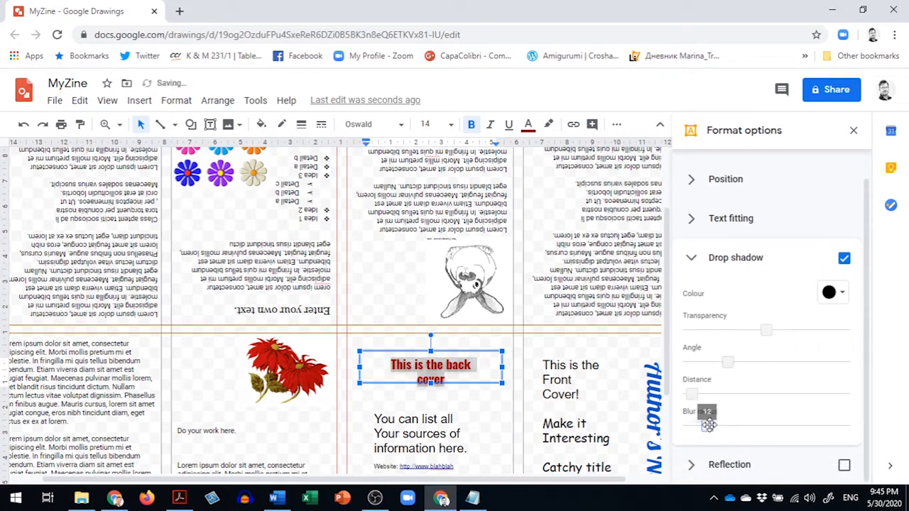
pyautogui.moveTo(691, 393)
pyautogui.mouseDown()
pyautogui.moveTo(722, 394)
pyautogui.moveTo(704, 393)
pyautogui.mouseUp()
pyautogui.moveTo(729, 360); pyautogui.dragTo(711, 362)
pyautogui.moveTo(766, 331); pyautogui.dragTo(728, 329)
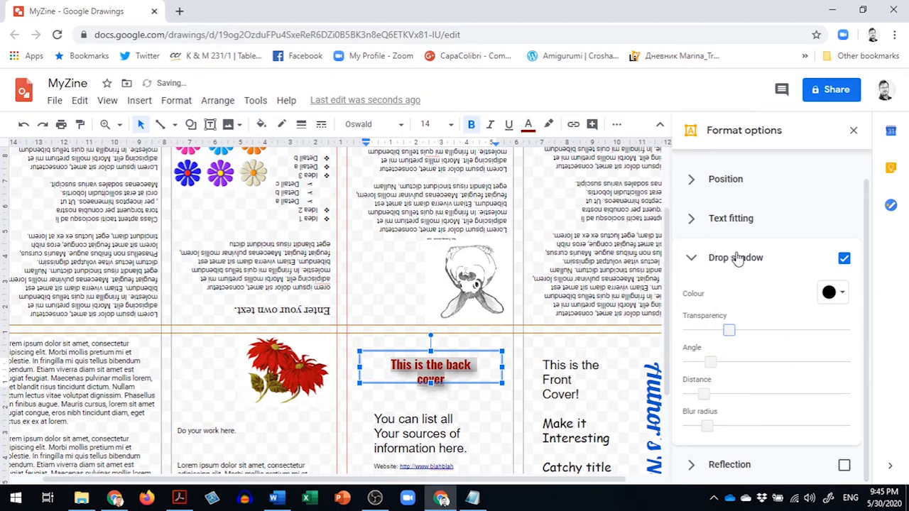
pyautogui.click(503, 422)
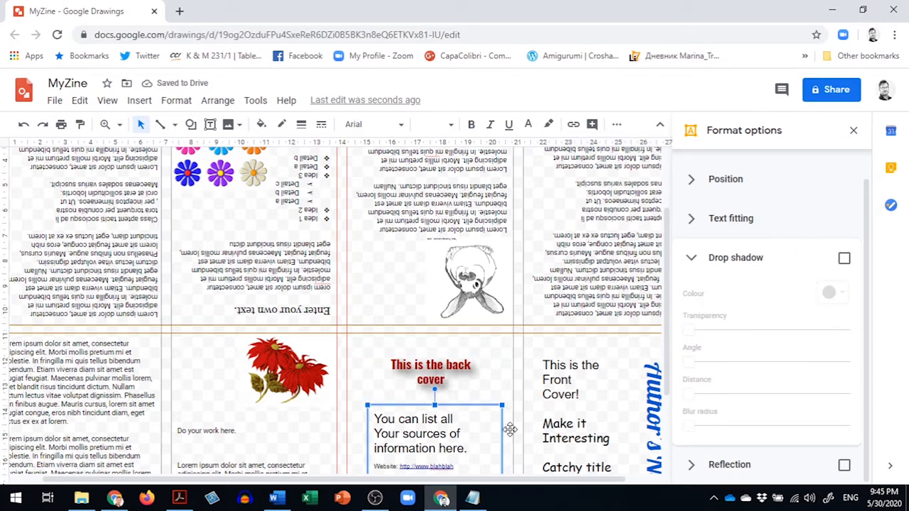